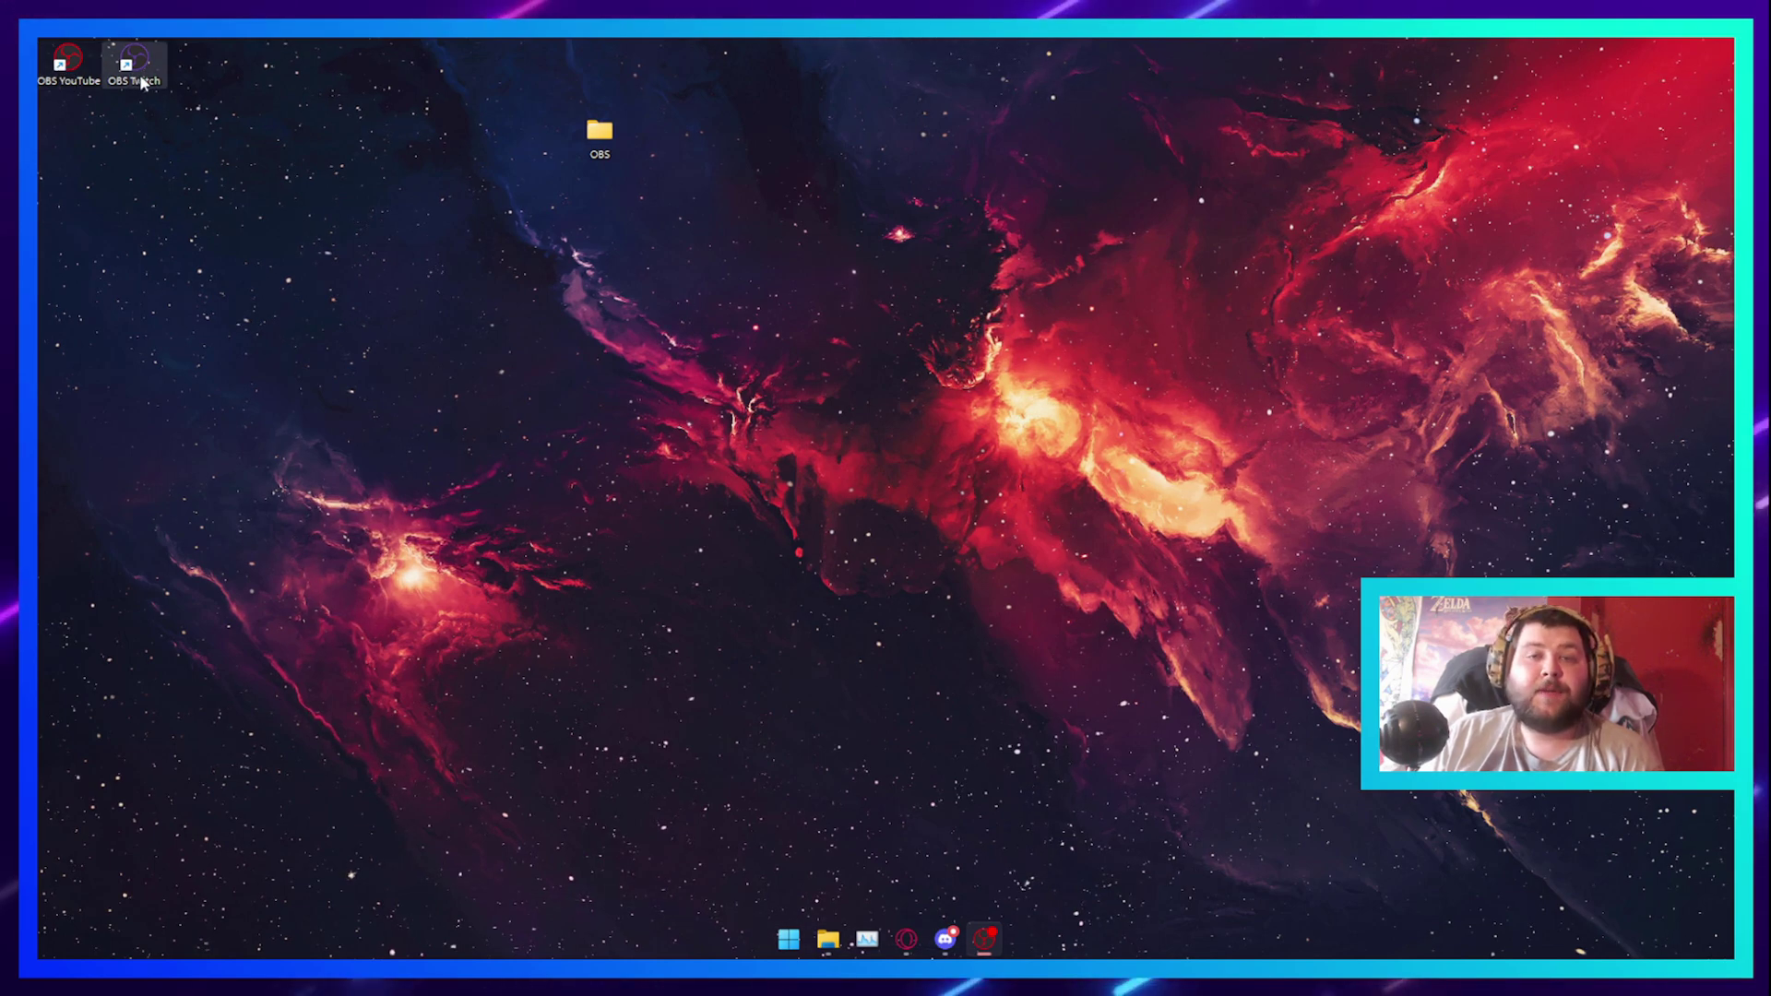
# Select and deselect the OBS Twitch shortcut, then drag the OBS folder down and right
pyautogui.moveTo(127, 145); pyautogui.dragTo(126, 67)
pyautogui.click(76, 157)
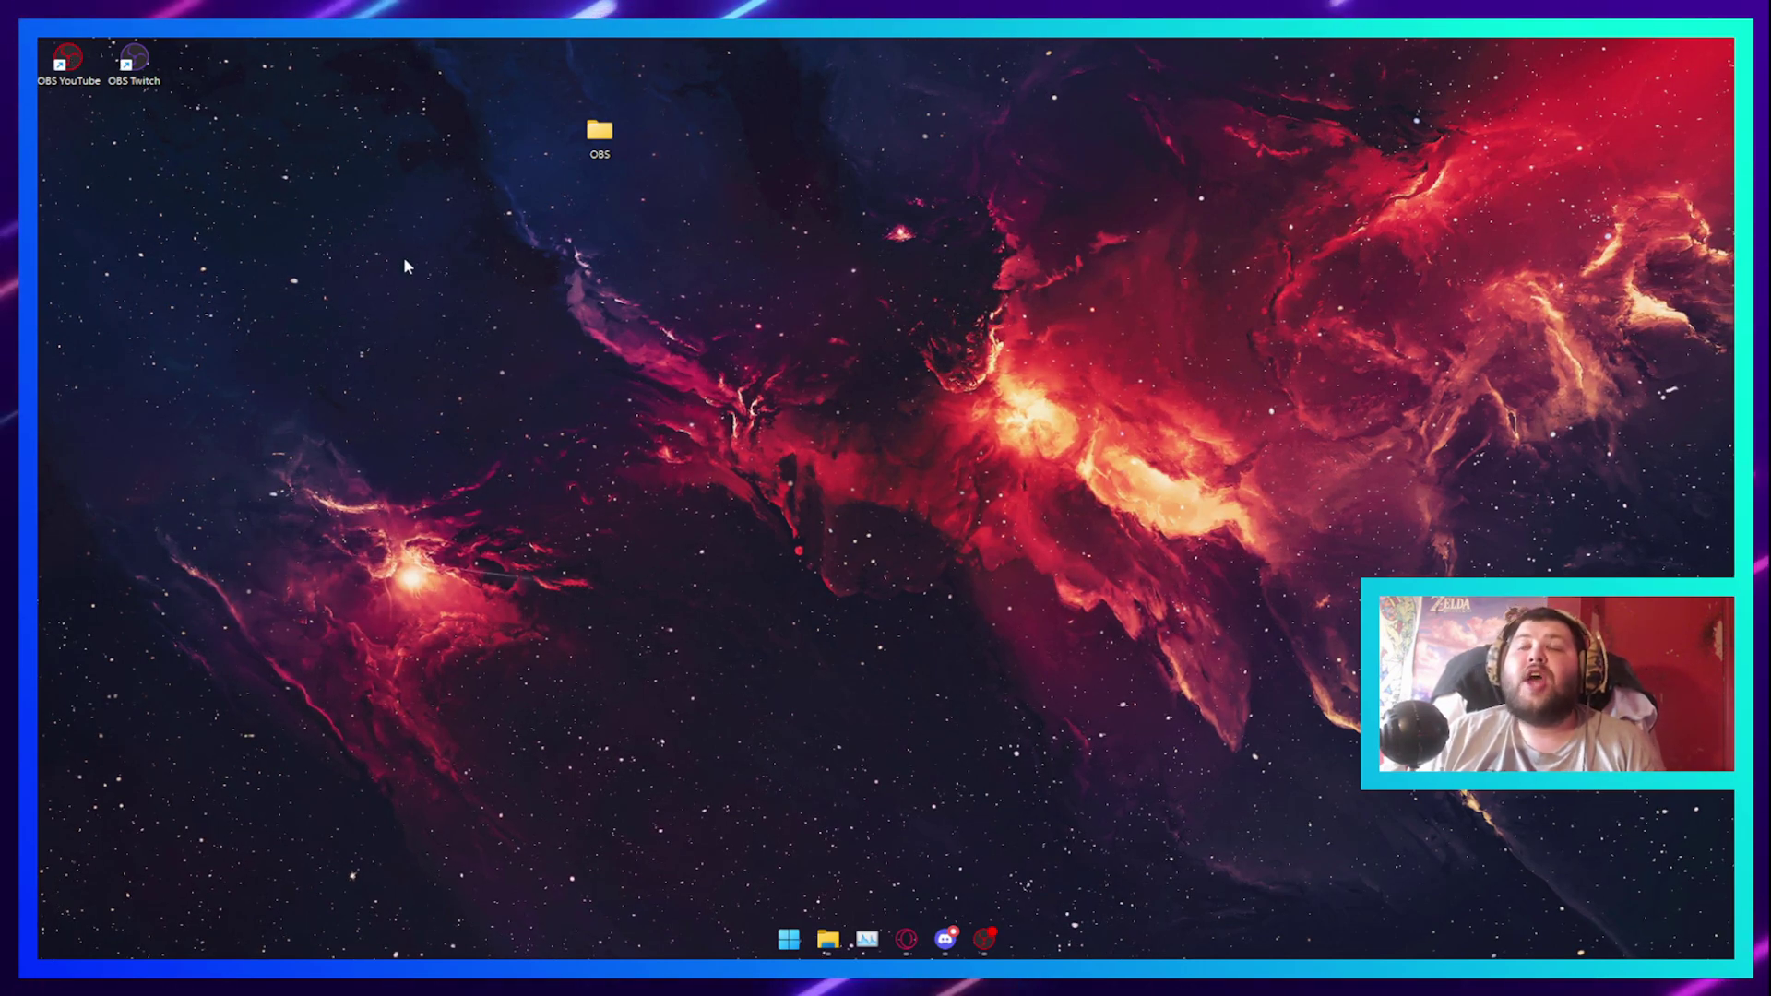
pyautogui.moveTo(597, 137); pyautogui.dragTo(634, 192)
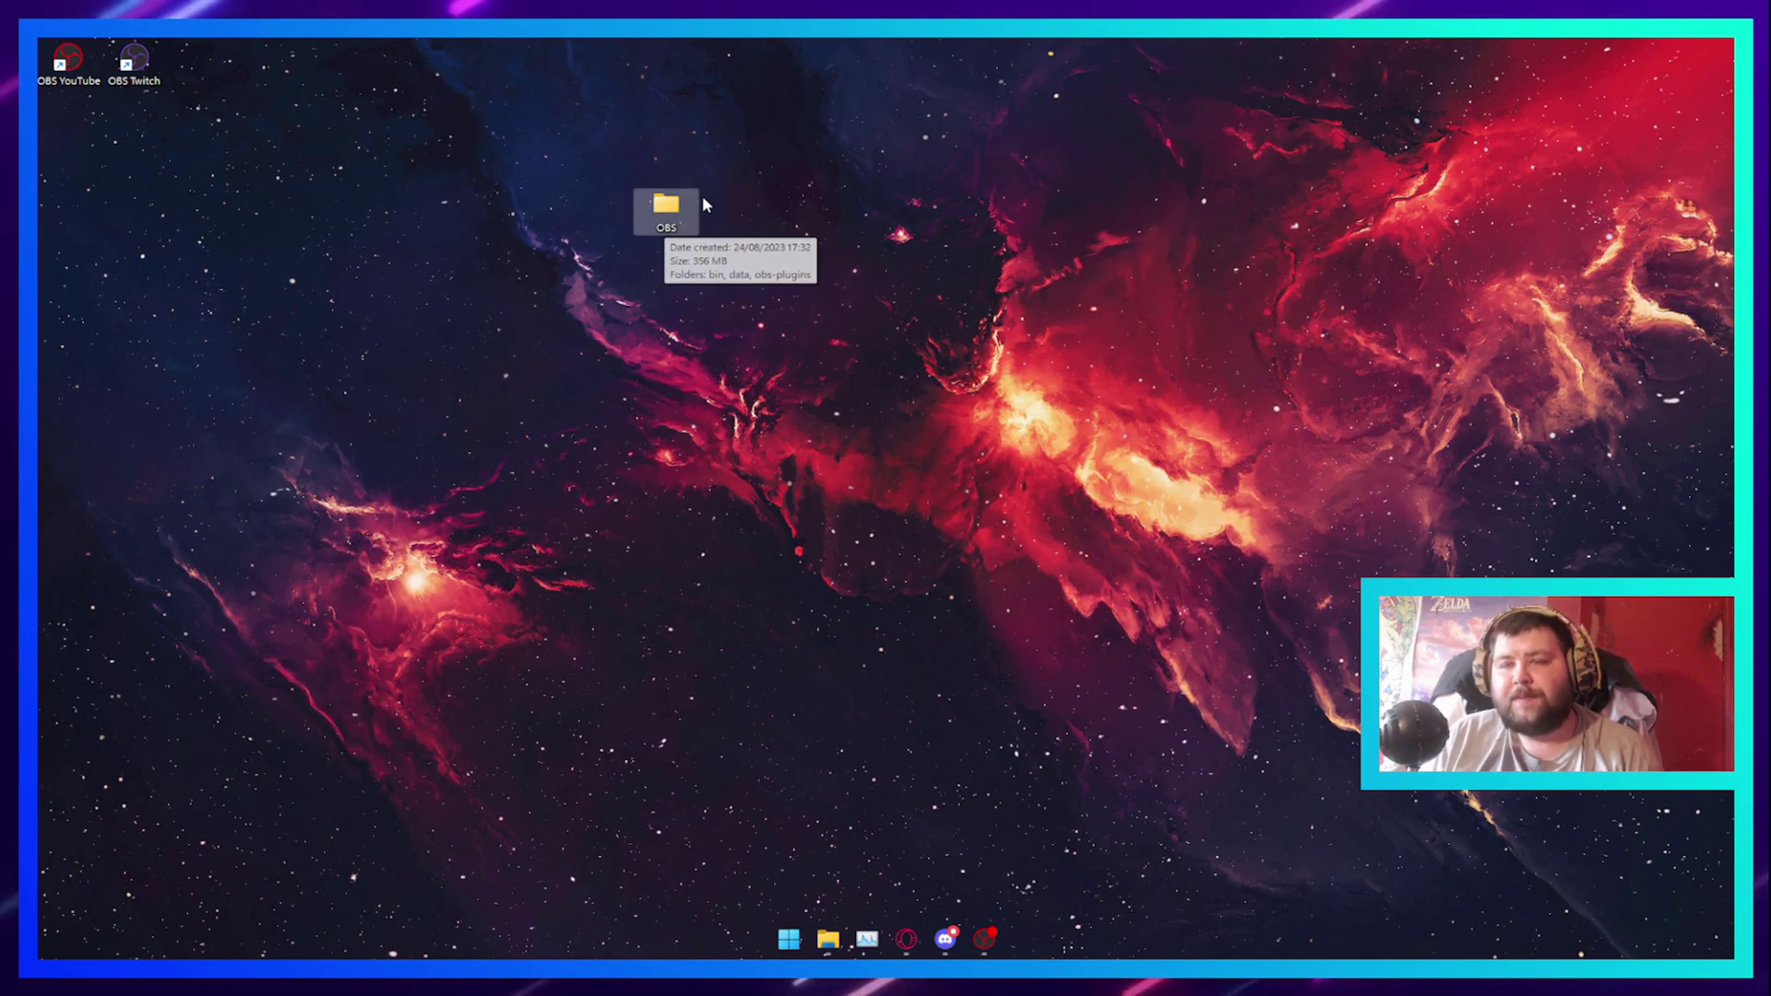
# Open the OBS Studio 29.1.3 release page in Opera and expand its Assets list
pyautogui.click(906, 938)
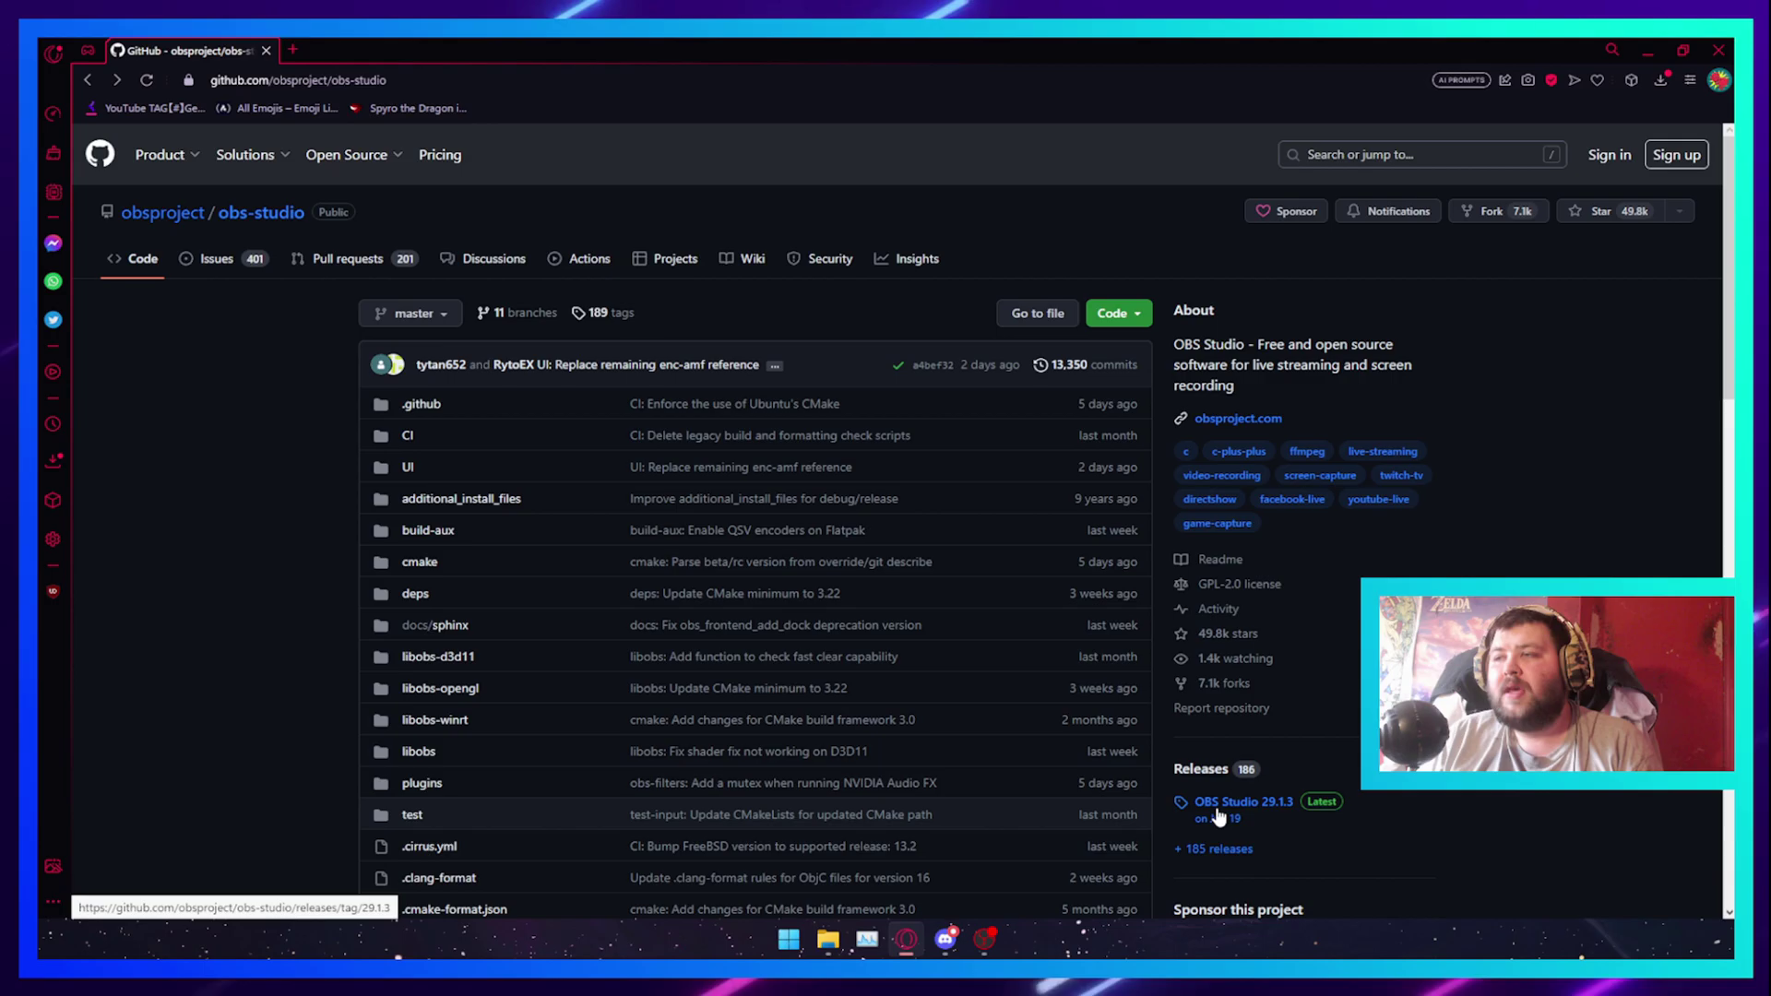
pyautogui.click(1219, 812)
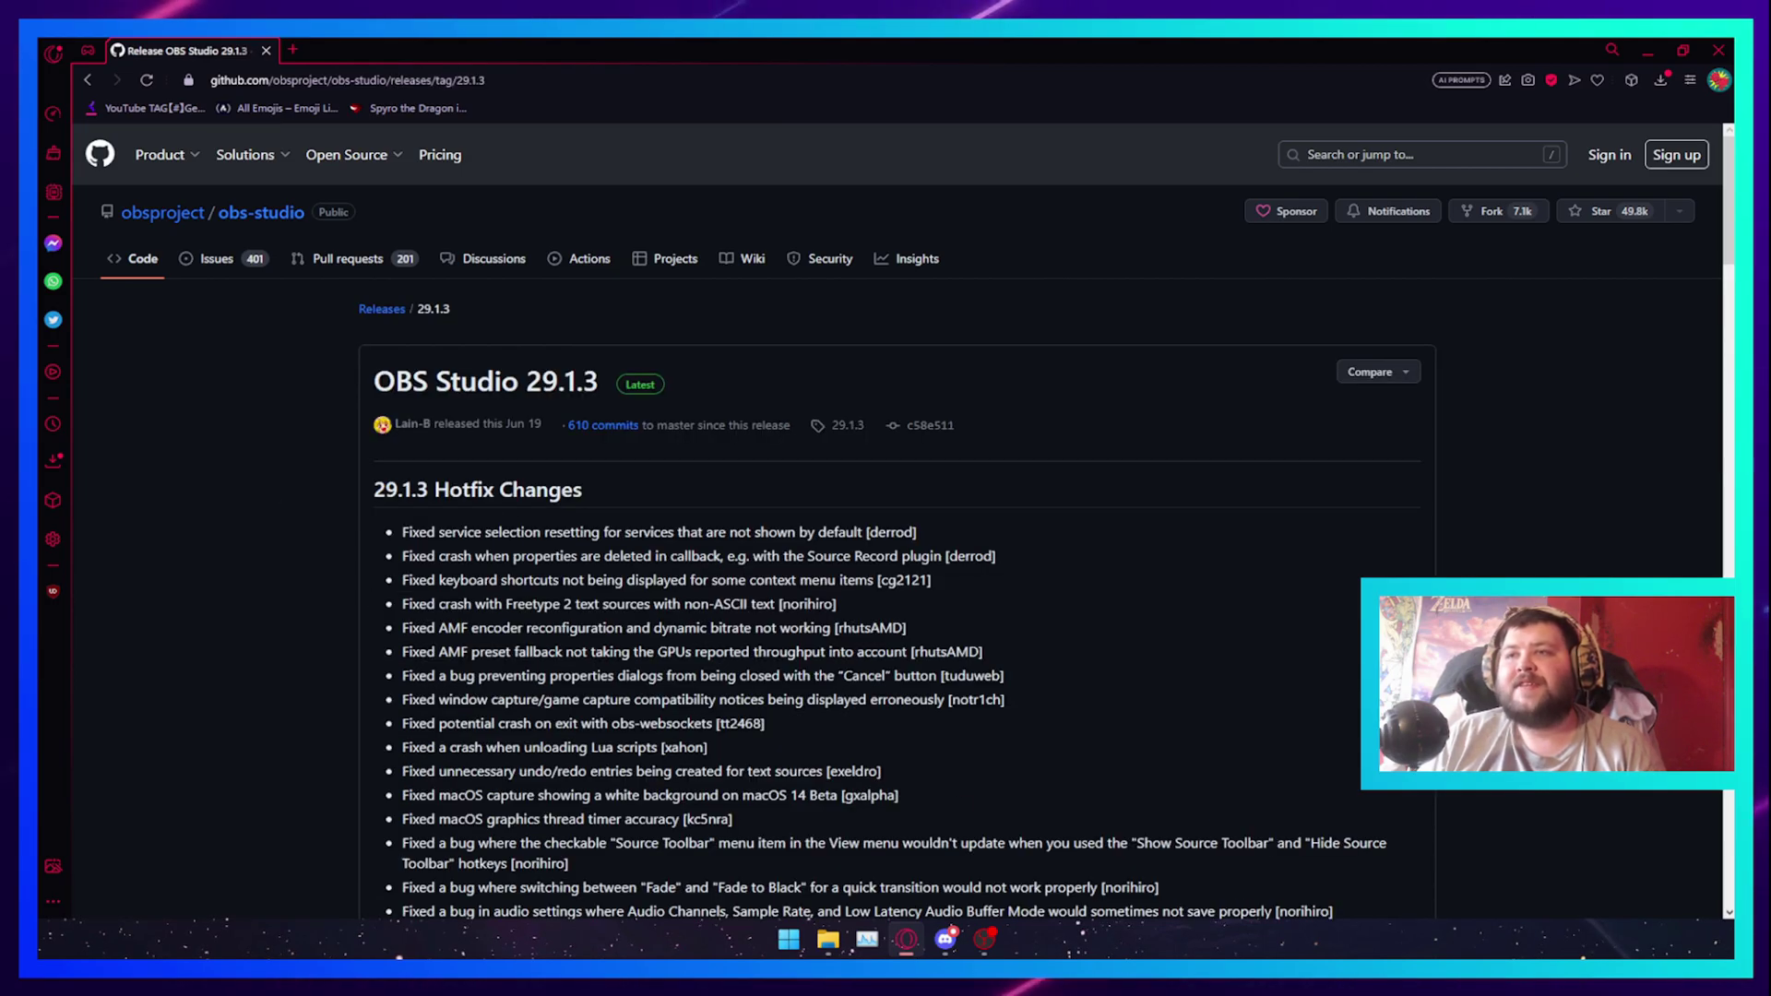
pyautogui.scroll(-15, 258, 463)
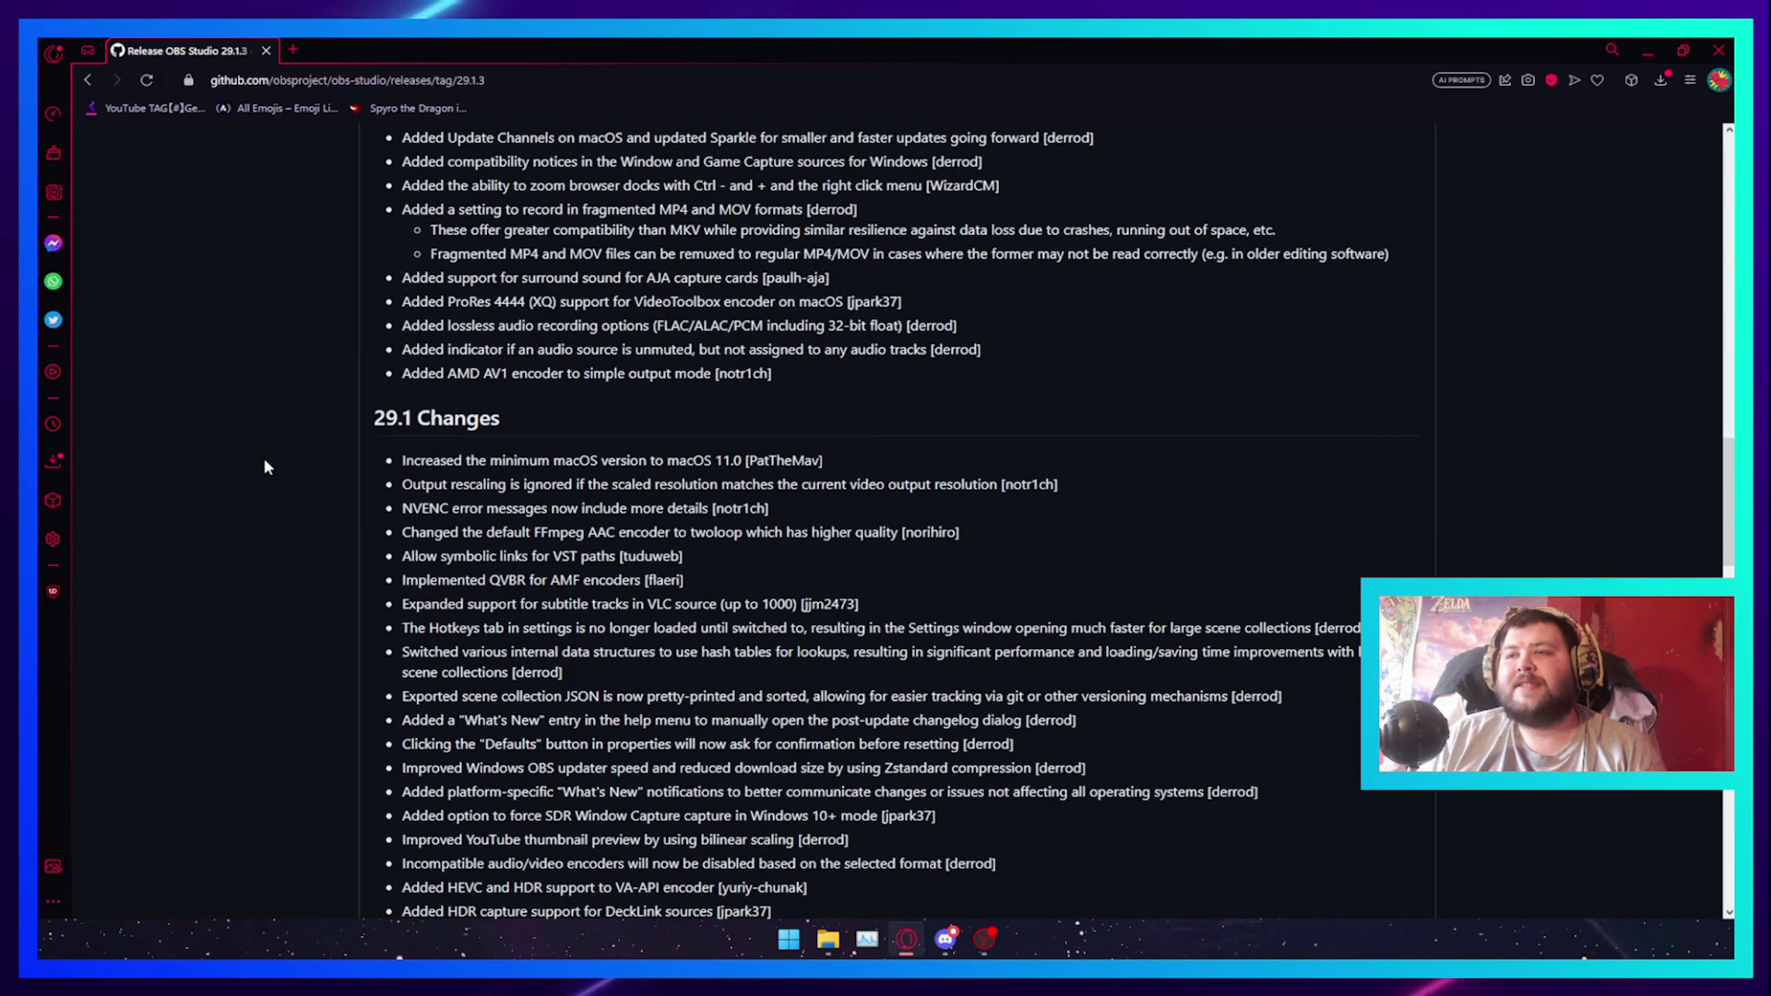
pyautogui.scroll(-20, 265, 467)
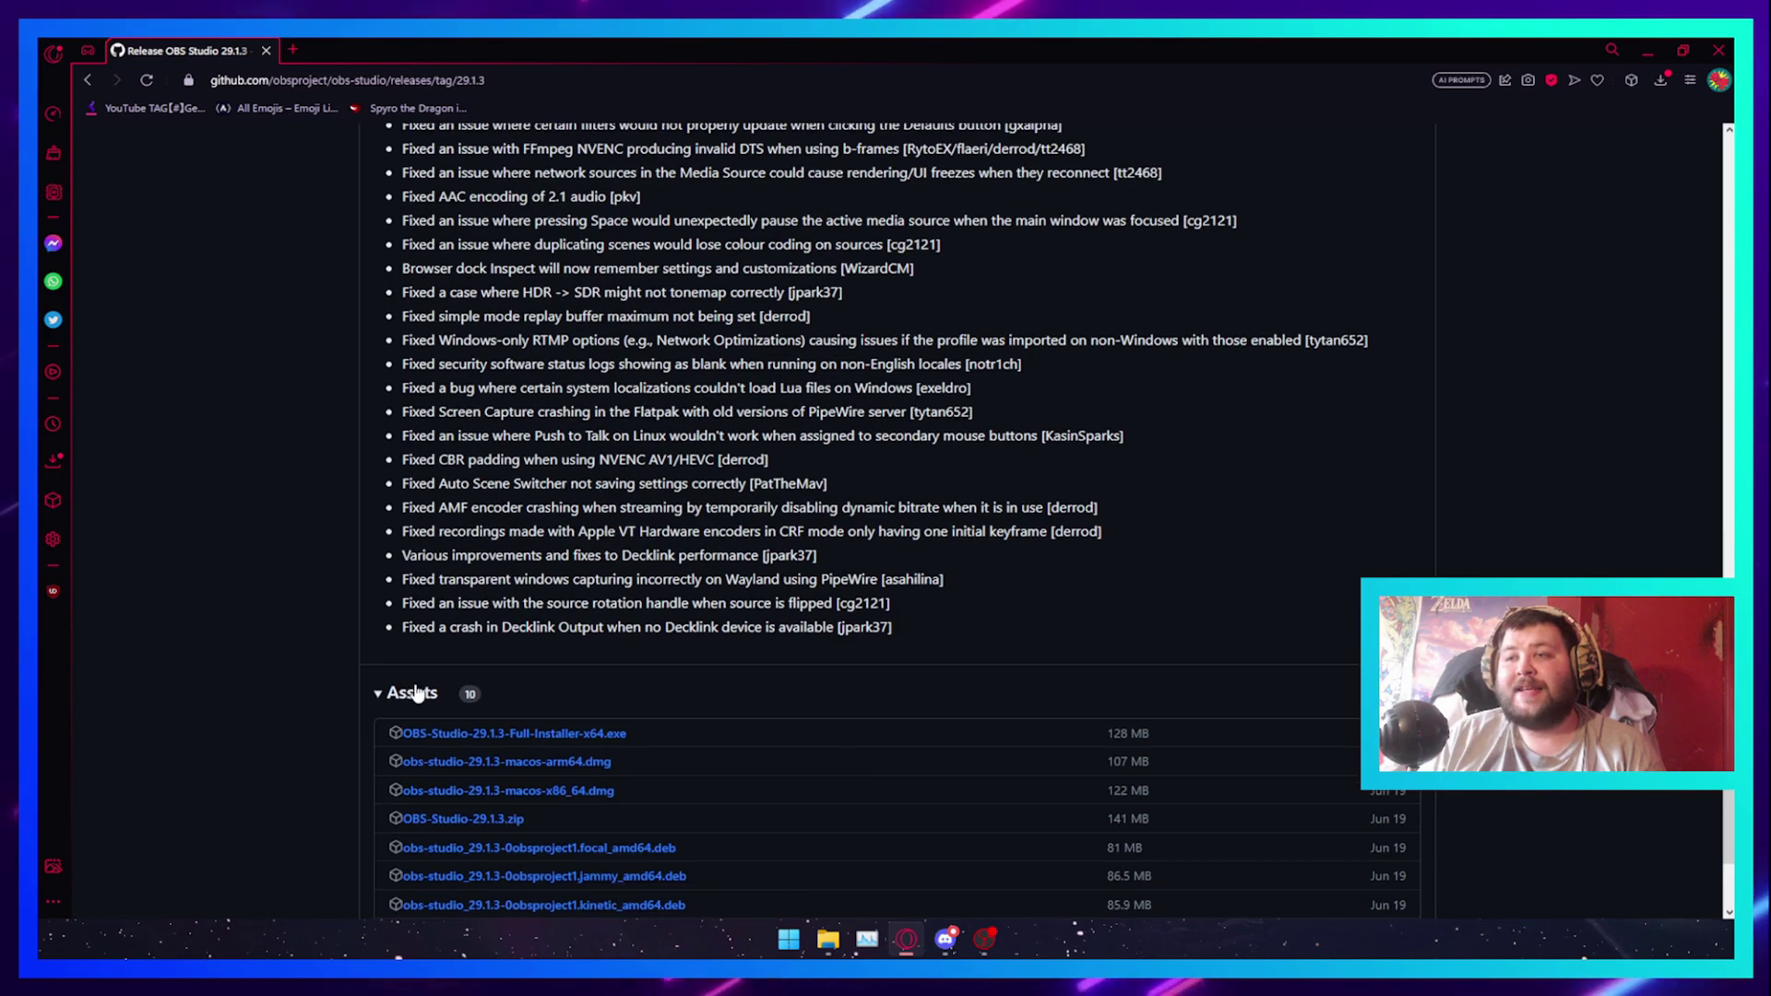
pyautogui.click(417, 693)
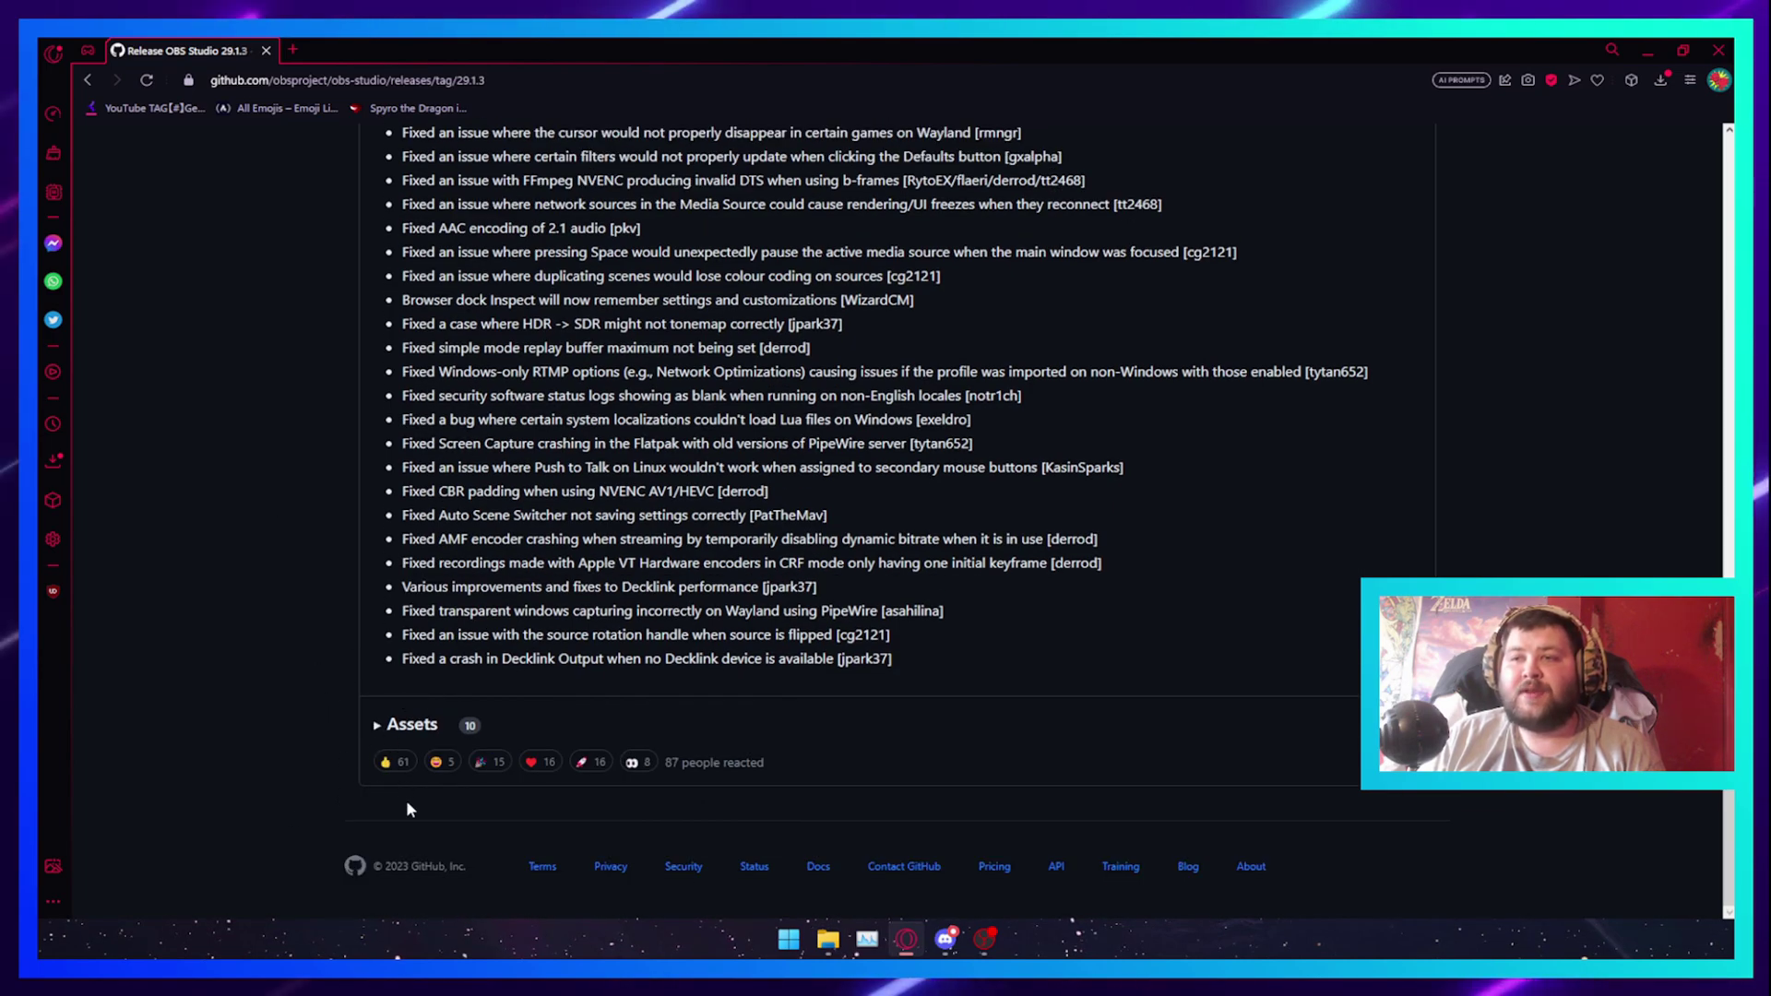
pyautogui.click(388, 728)
# Cancel the duplicate OBS-Studio-29.1.3 (2).zip download and minimise the browser
pyautogui.scroll(-3, 353, 636)
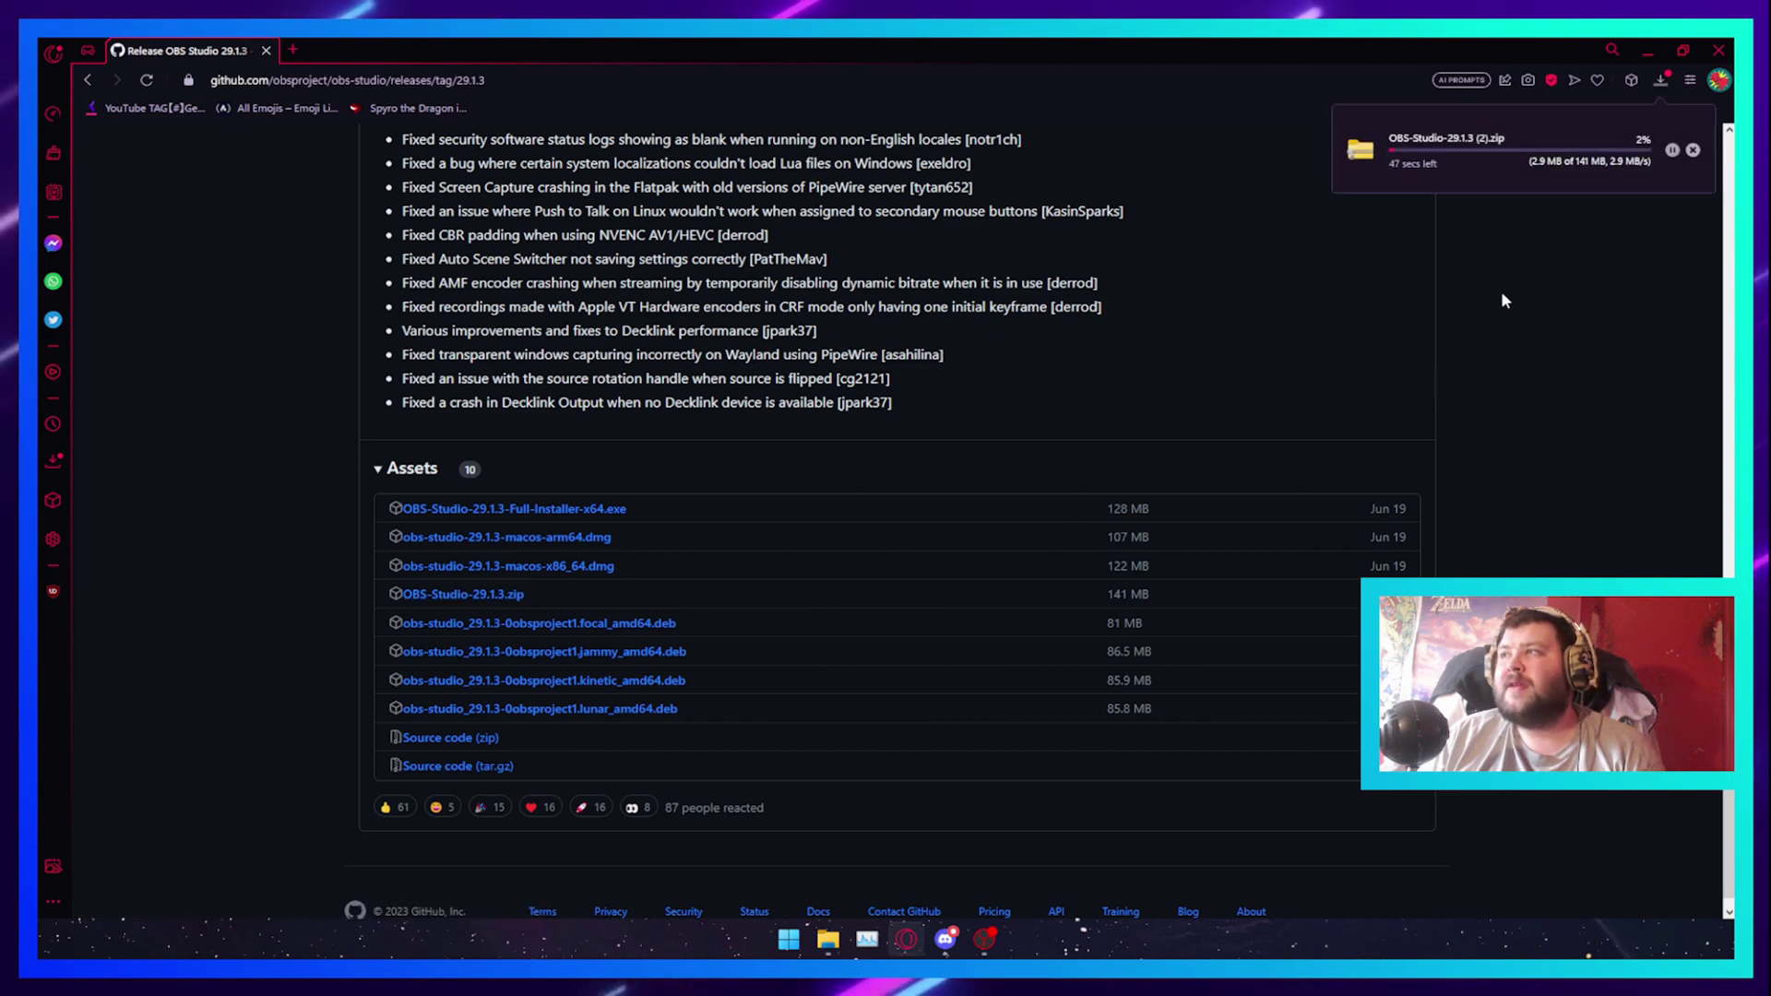
pyautogui.click(1693, 150)
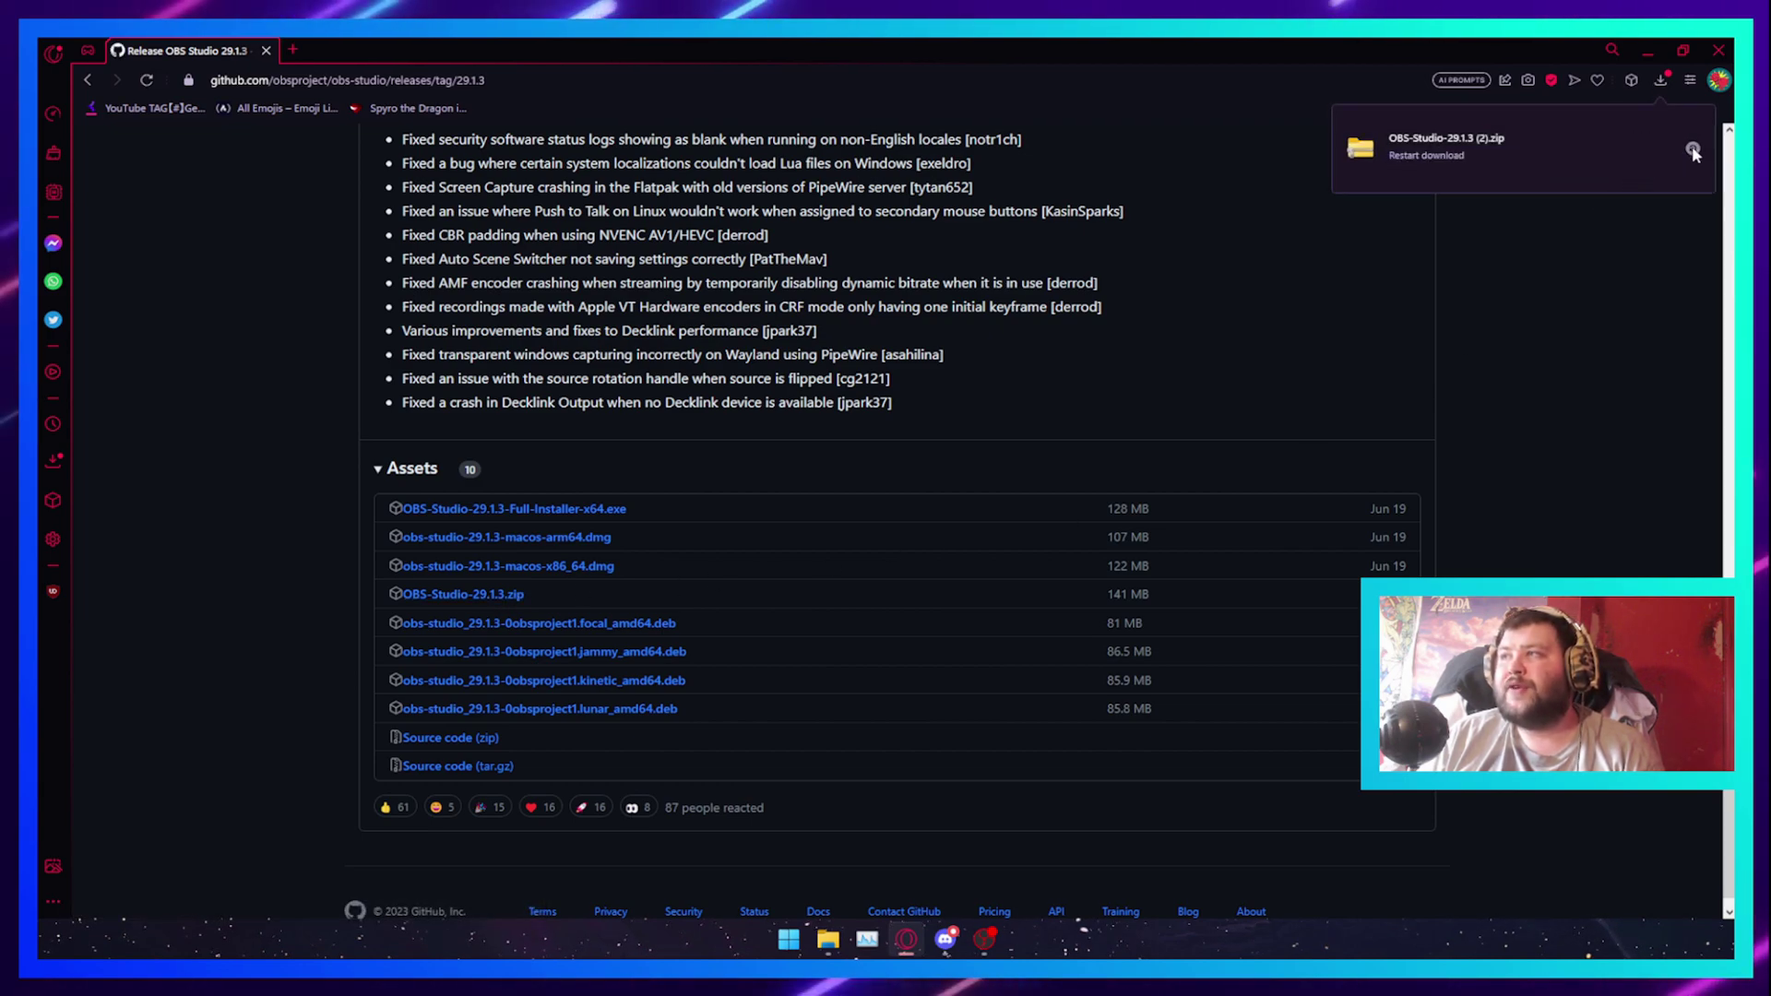
pyautogui.click(1652, 48)
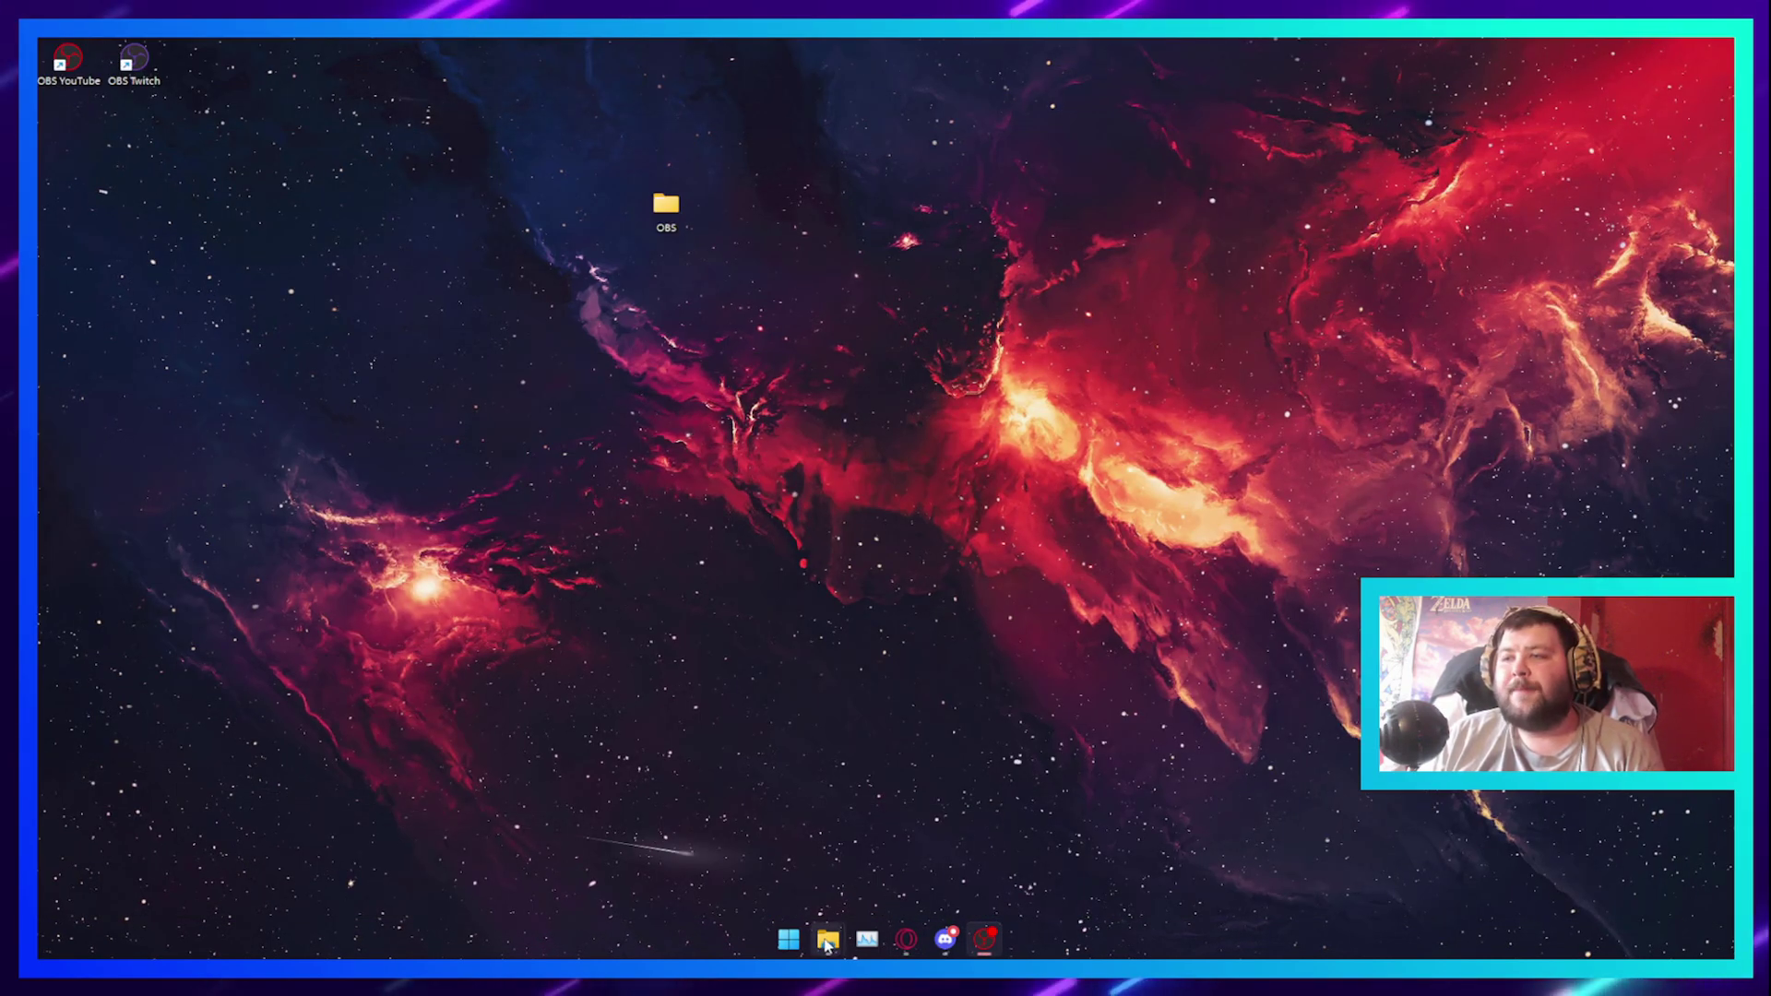
# Copy bin, data and obs-plugins from the OBS-Studio-29.1.3 zip into the desktop OBS folder, then close the zip window
pyautogui.moveTo(828, 939)
pyautogui.click(943, 839)
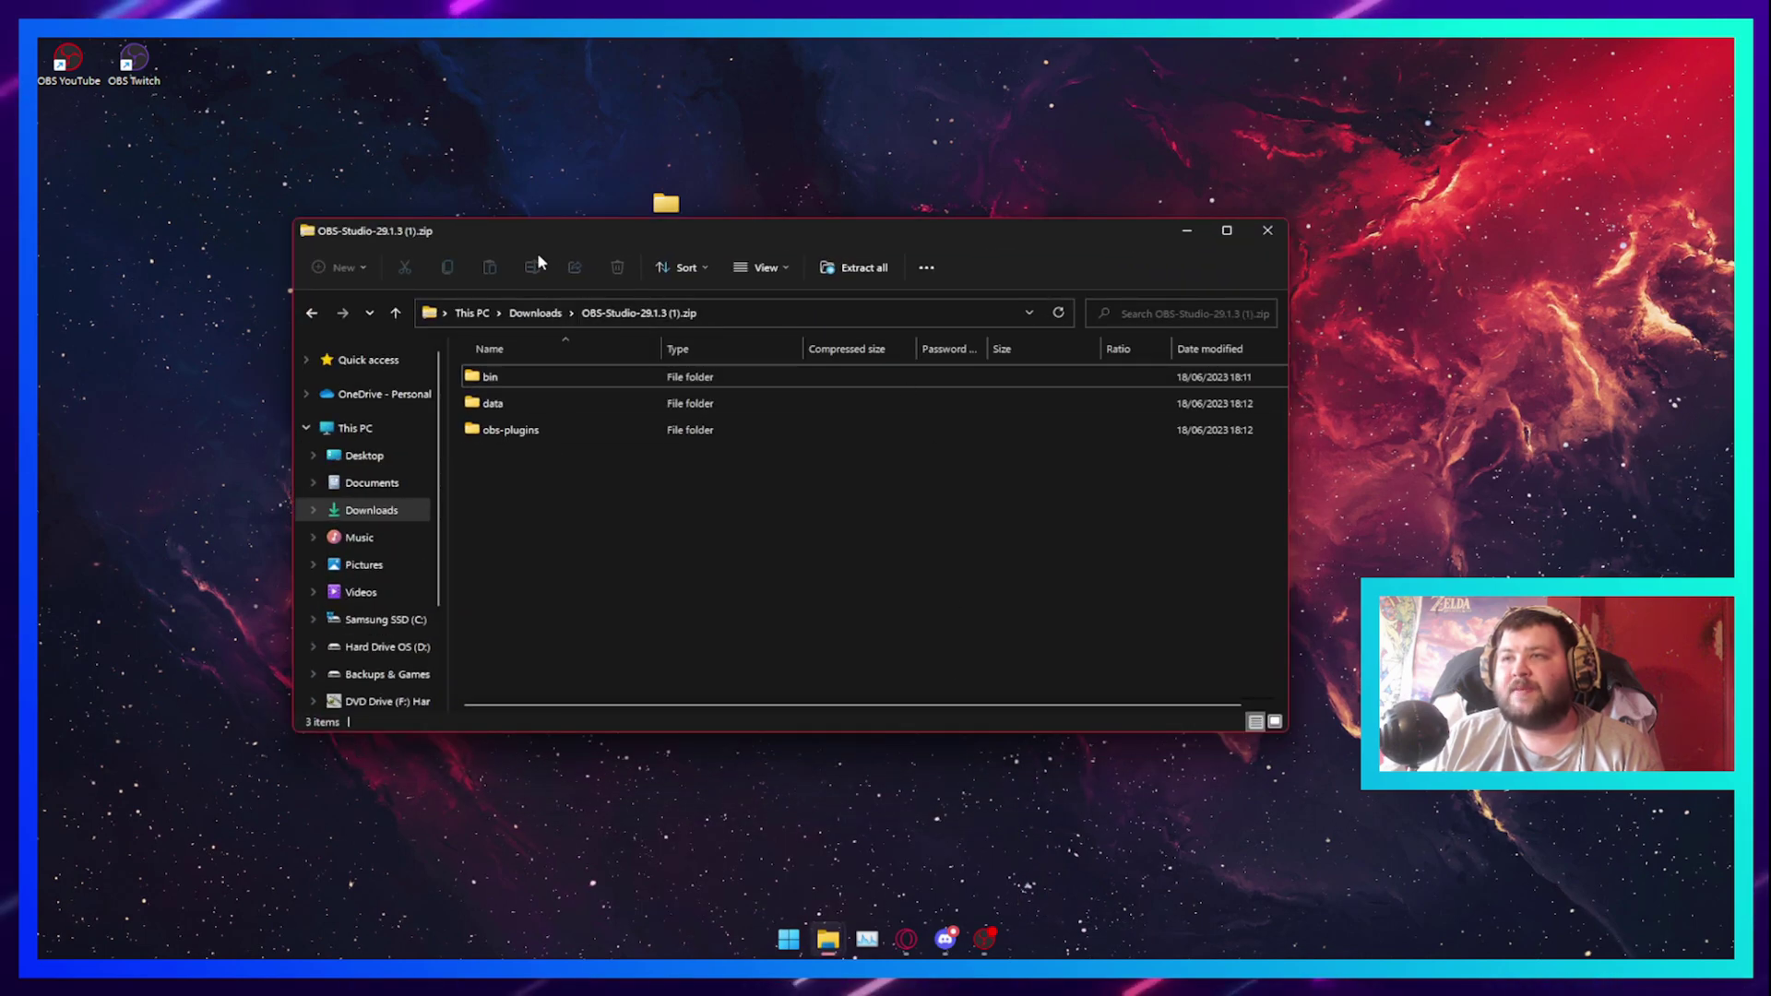
pyautogui.moveTo(472, 229); pyautogui.dragTo(950, 97)
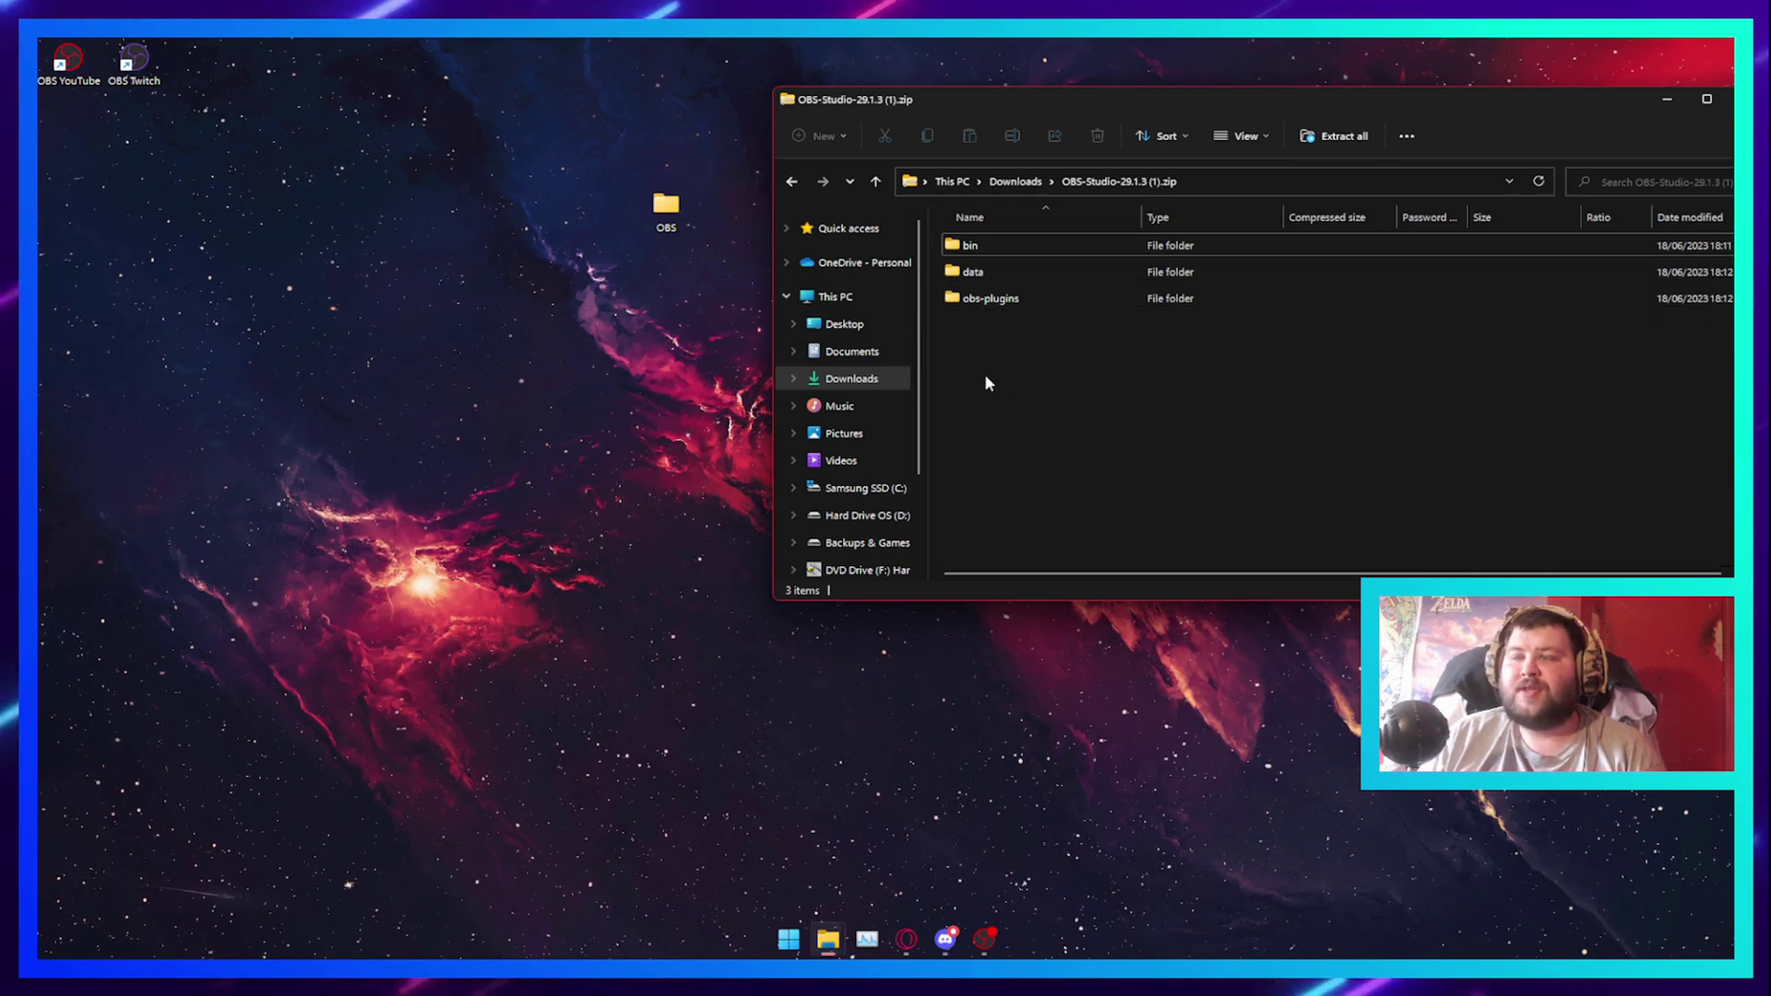
pyautogui.moveTo(981, 339); pyautogui.dragTo(964, 222)
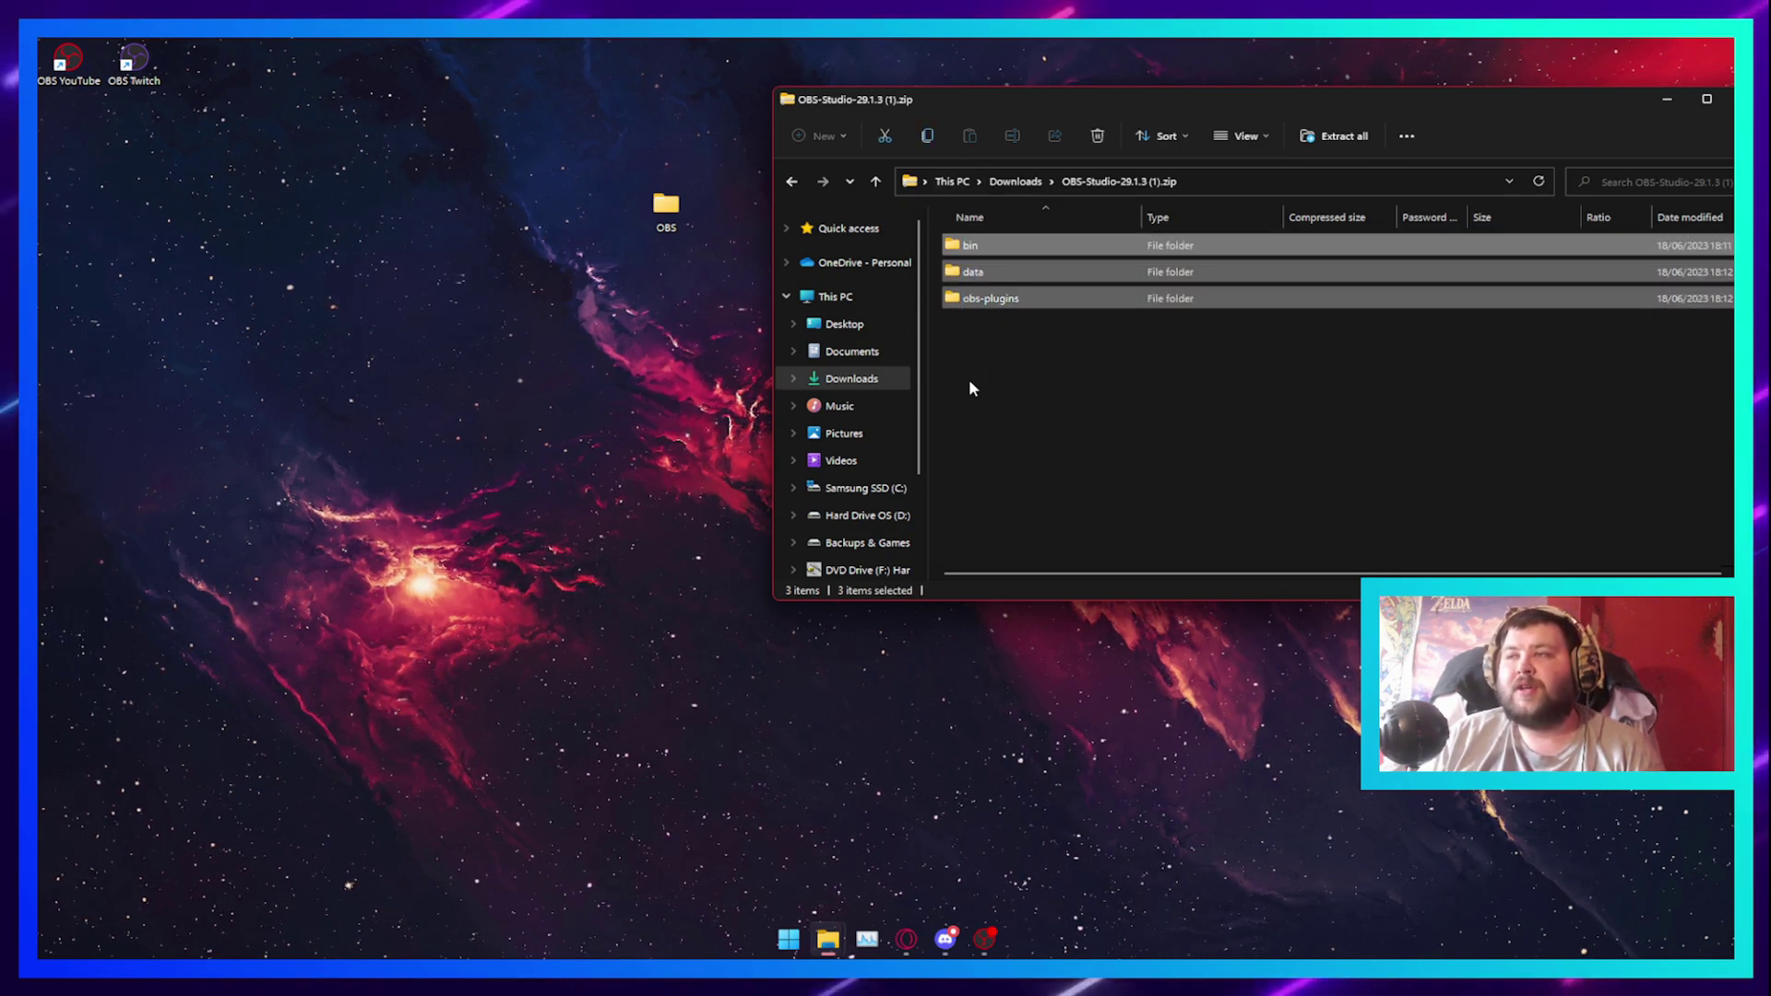
pyautogui.moveTo(973, 271); pyautogui.dragTo(1007, 369)
pyautogui.moveTo(1121, 92); pyautogui.dragTo(787, 139)
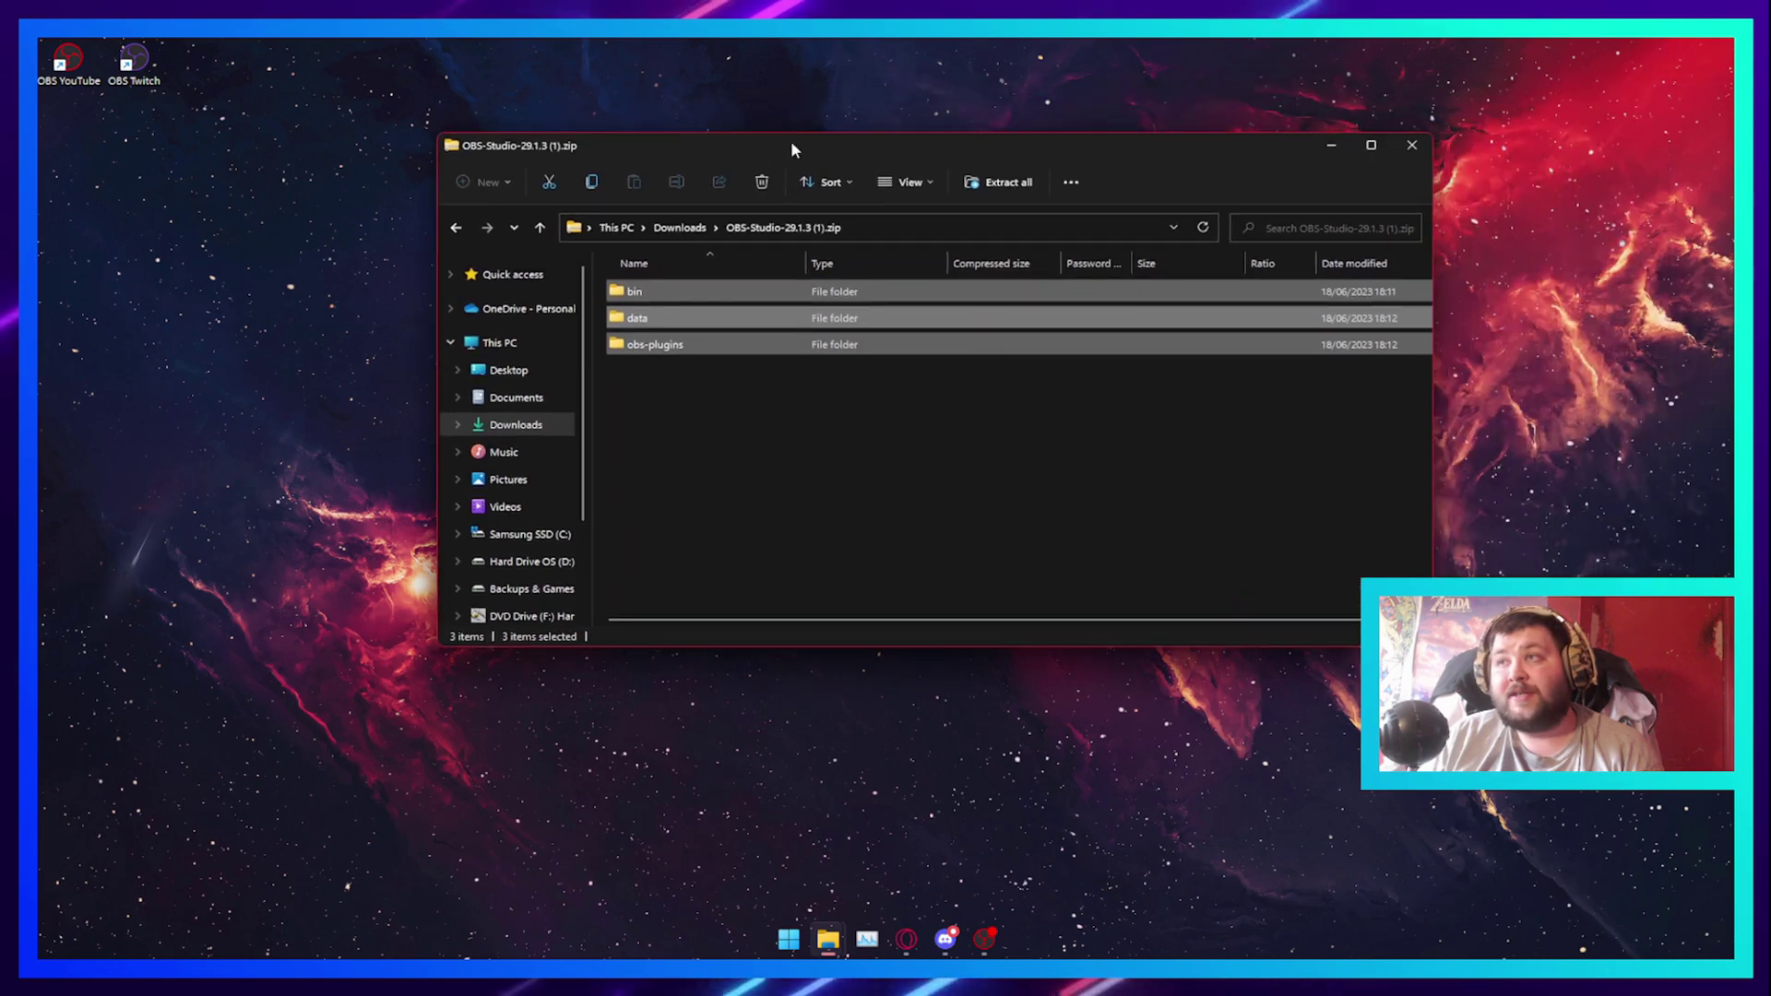
pyautogui.click(1411, 145)
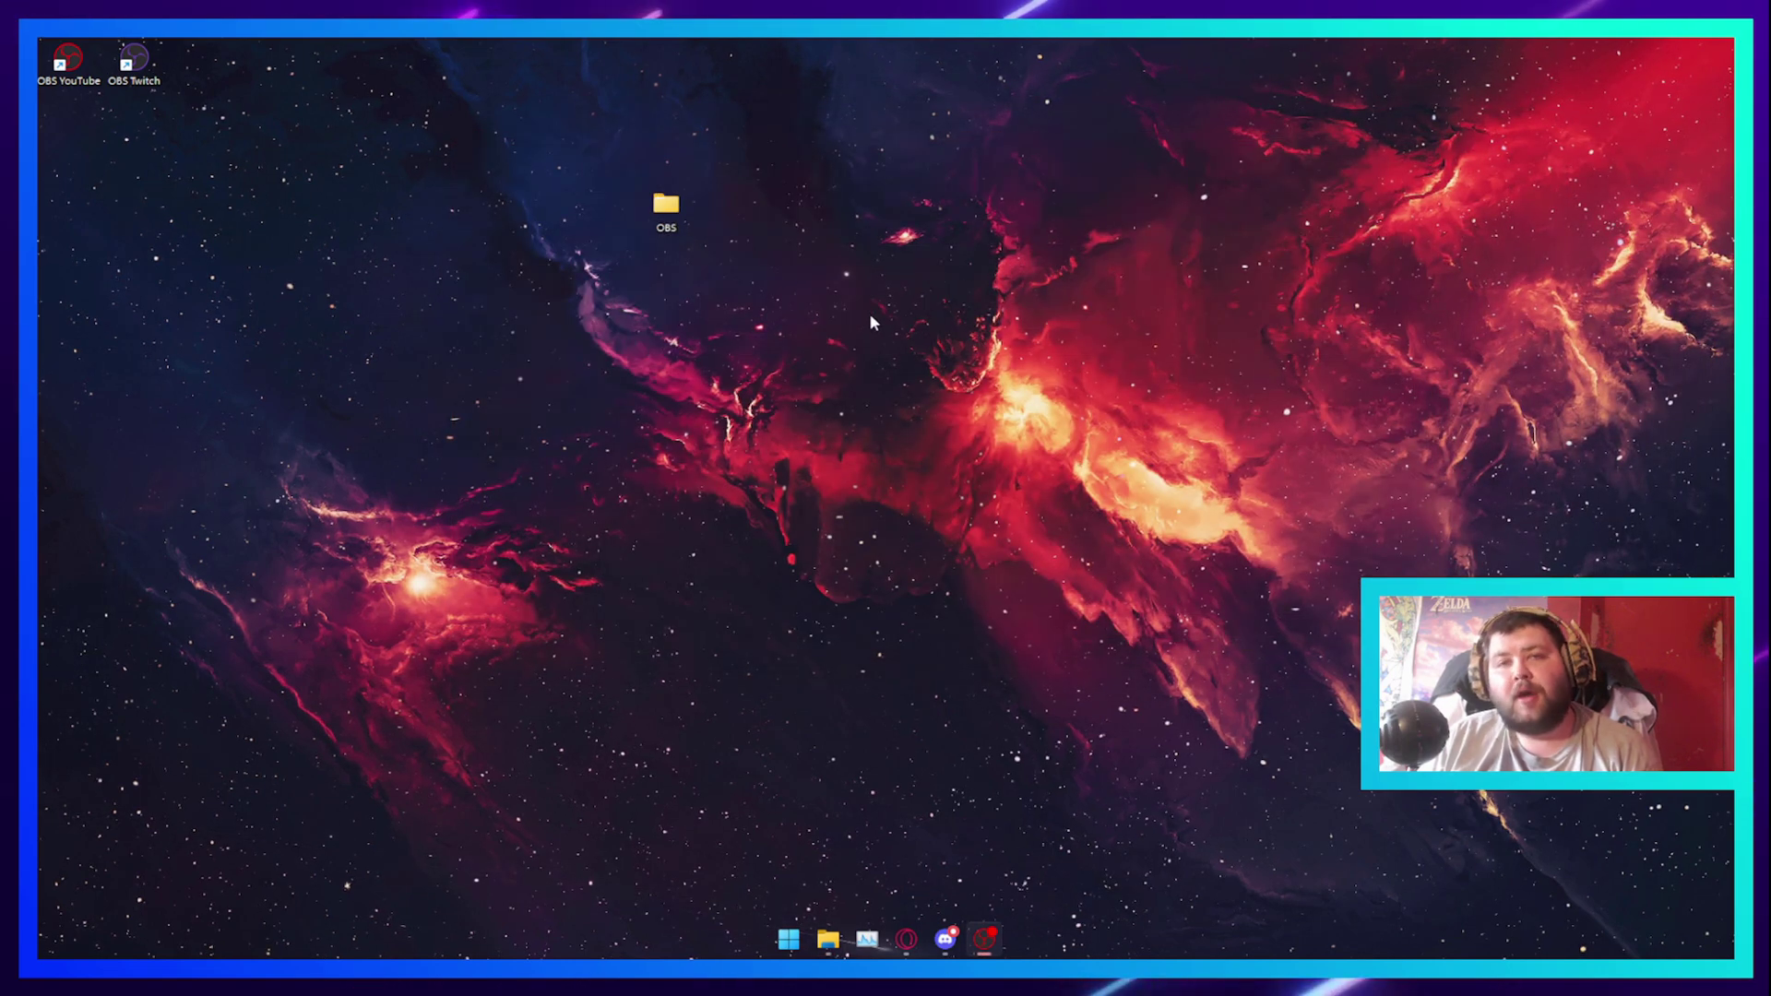
# In the OBS folder's bin\64bit subfolder, create a shortcut to obs64.exe
pyautogui.doubleClick(666, 210)
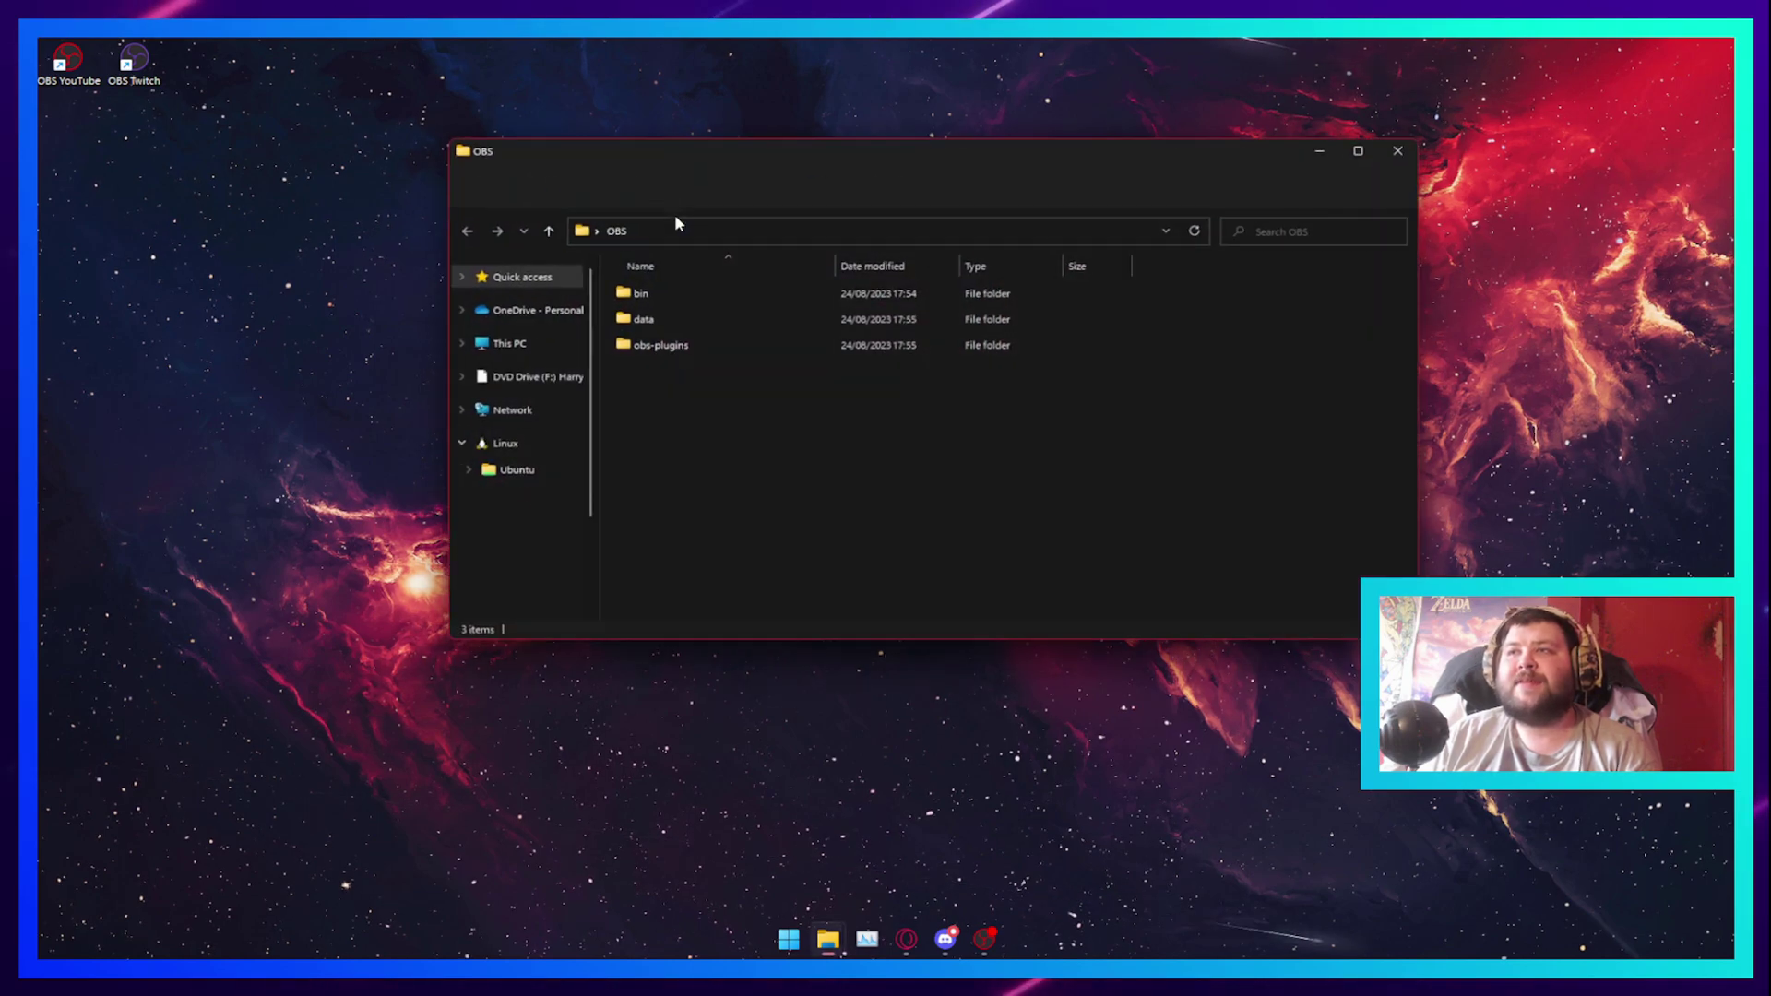
pyautogui.moveTo(645, 154); pyautogui.dragTo(646, 180)
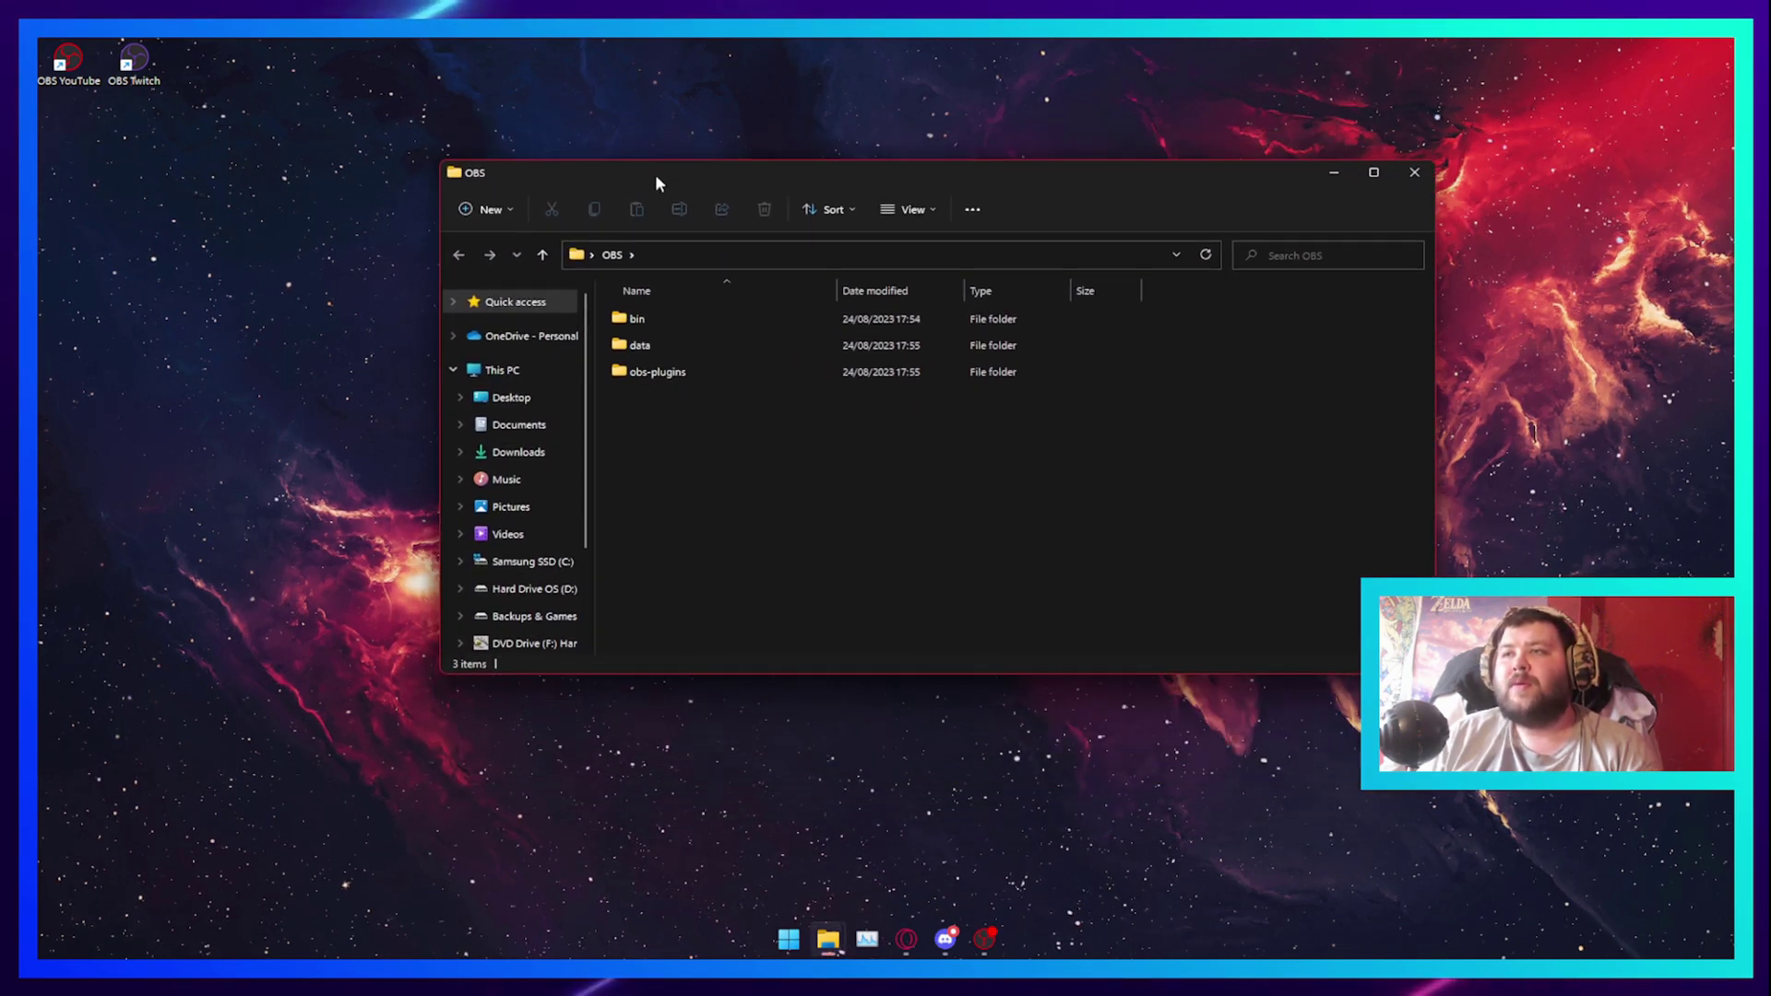
pyautogui.doubleClick(637, 316)
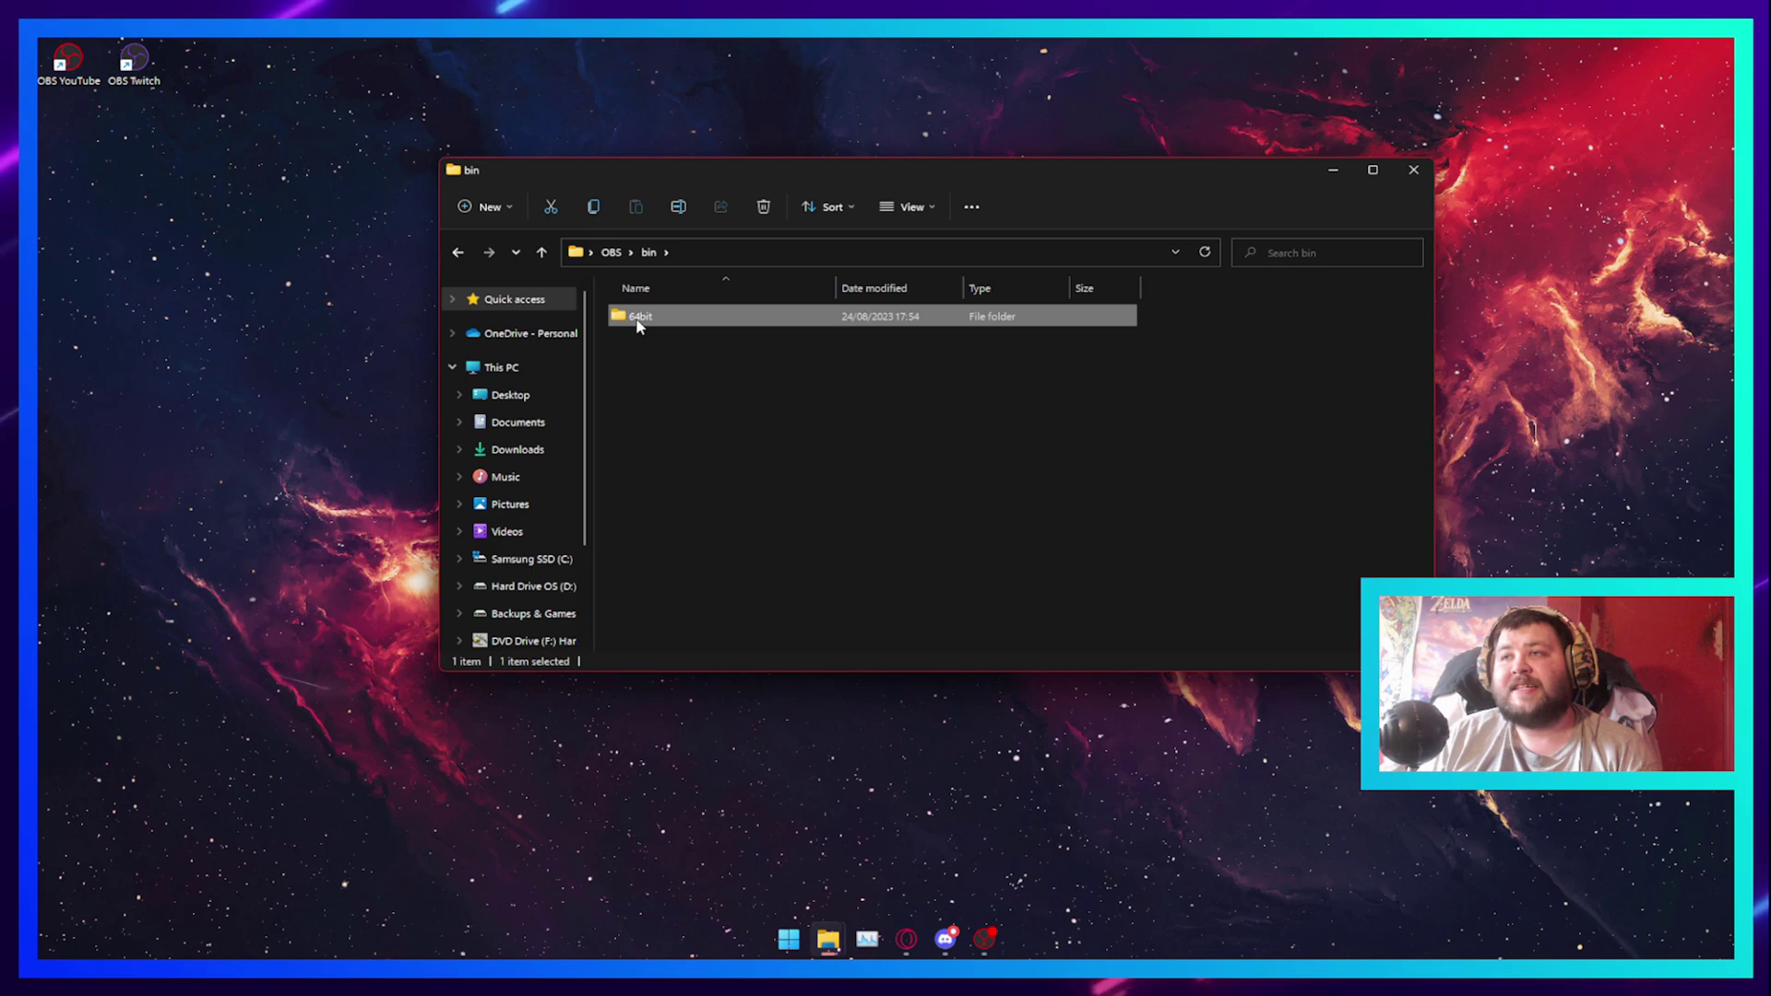
pyautogui.doubleClick(637, 322)
pyautogui.scroll(-7, 655, 341)
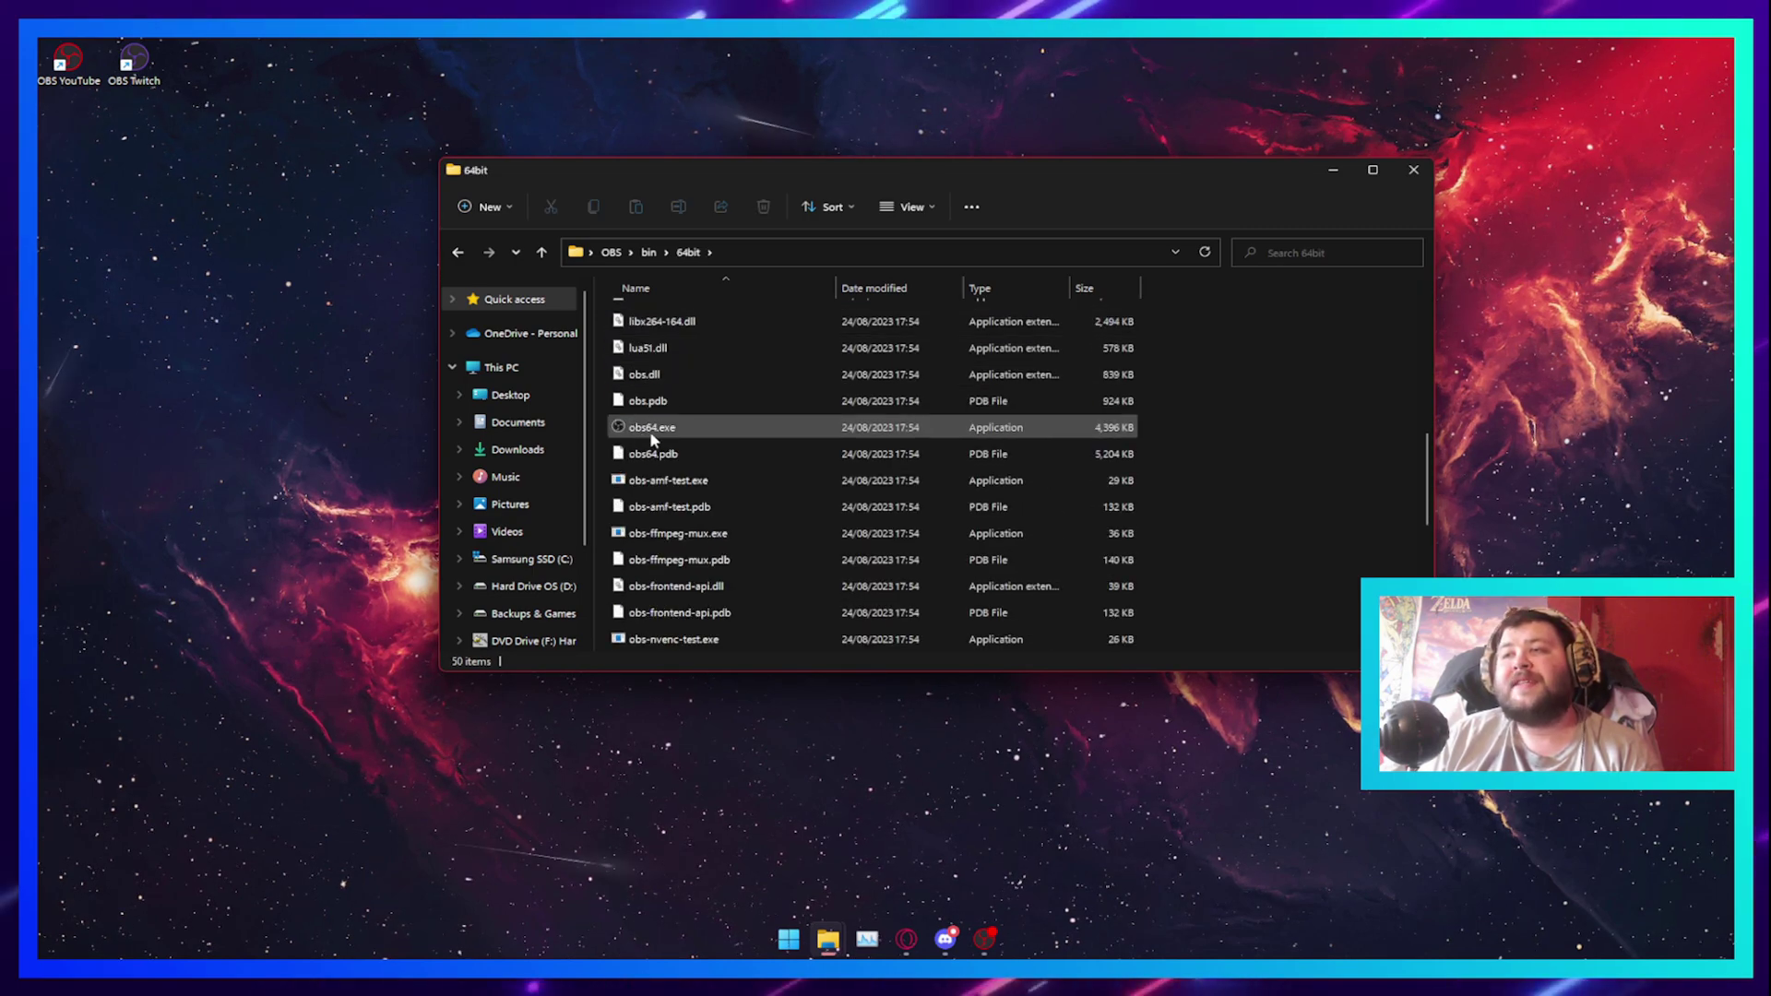
pyautogui.rightClick(648, 430)
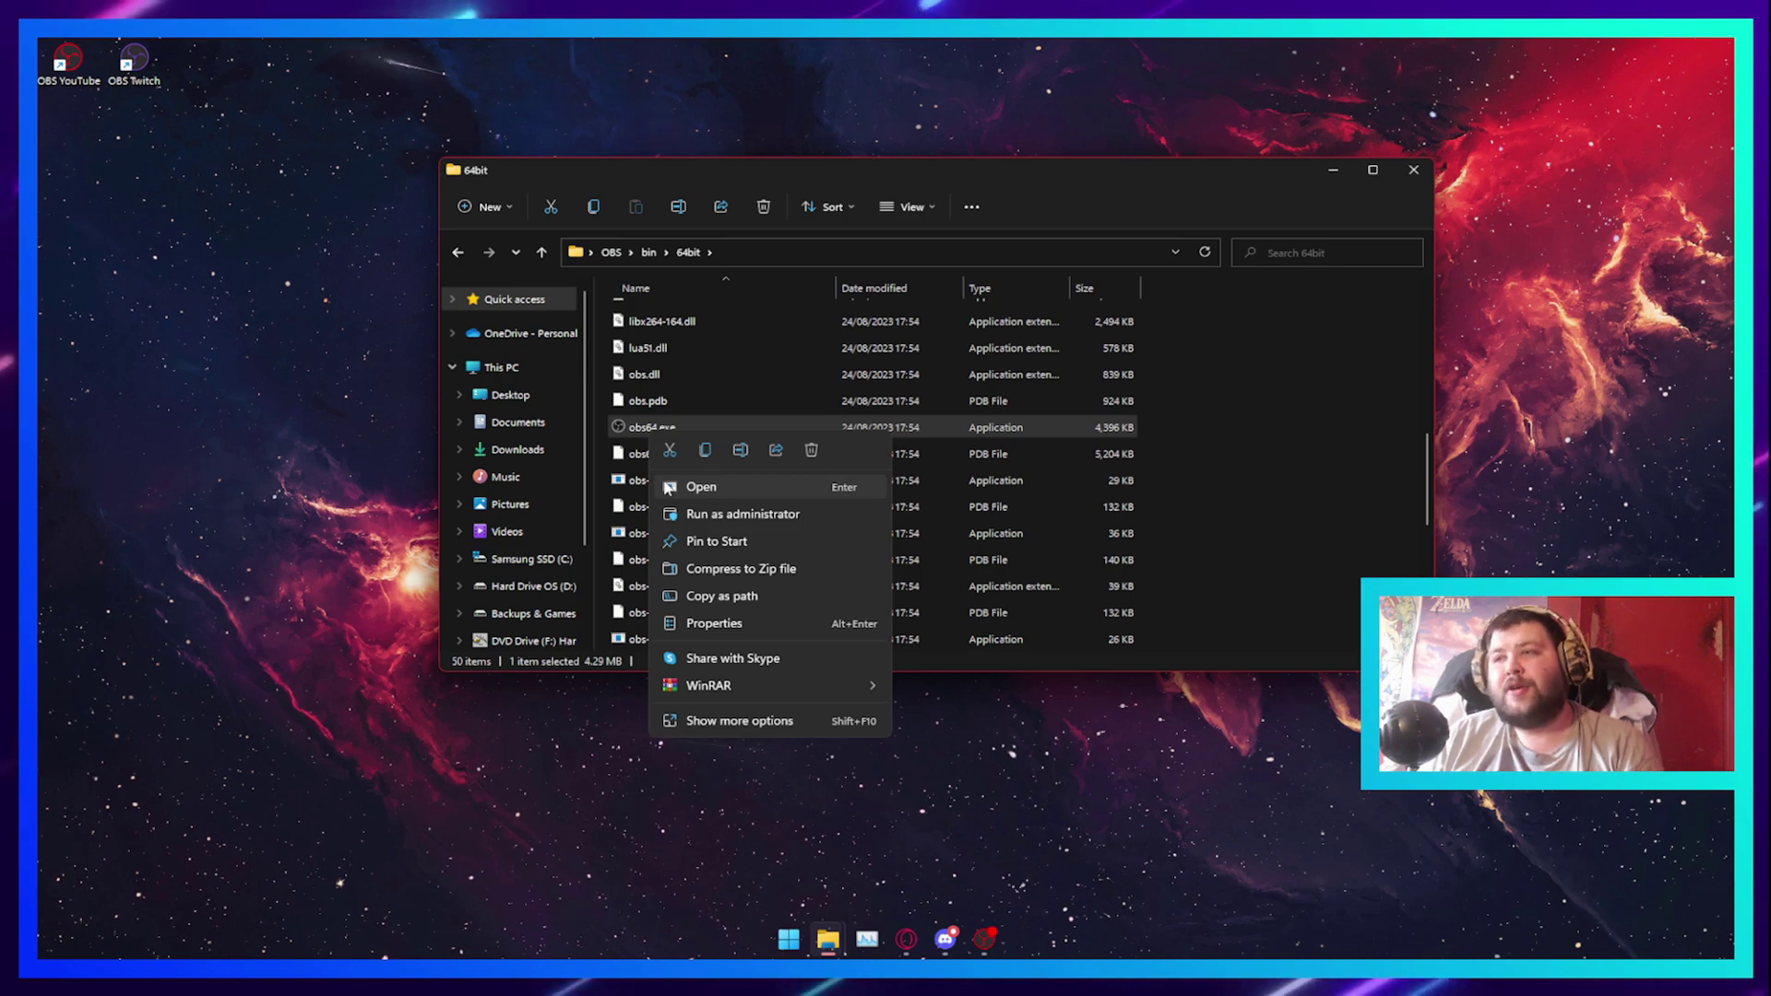
pyautogui.click(718, 721)
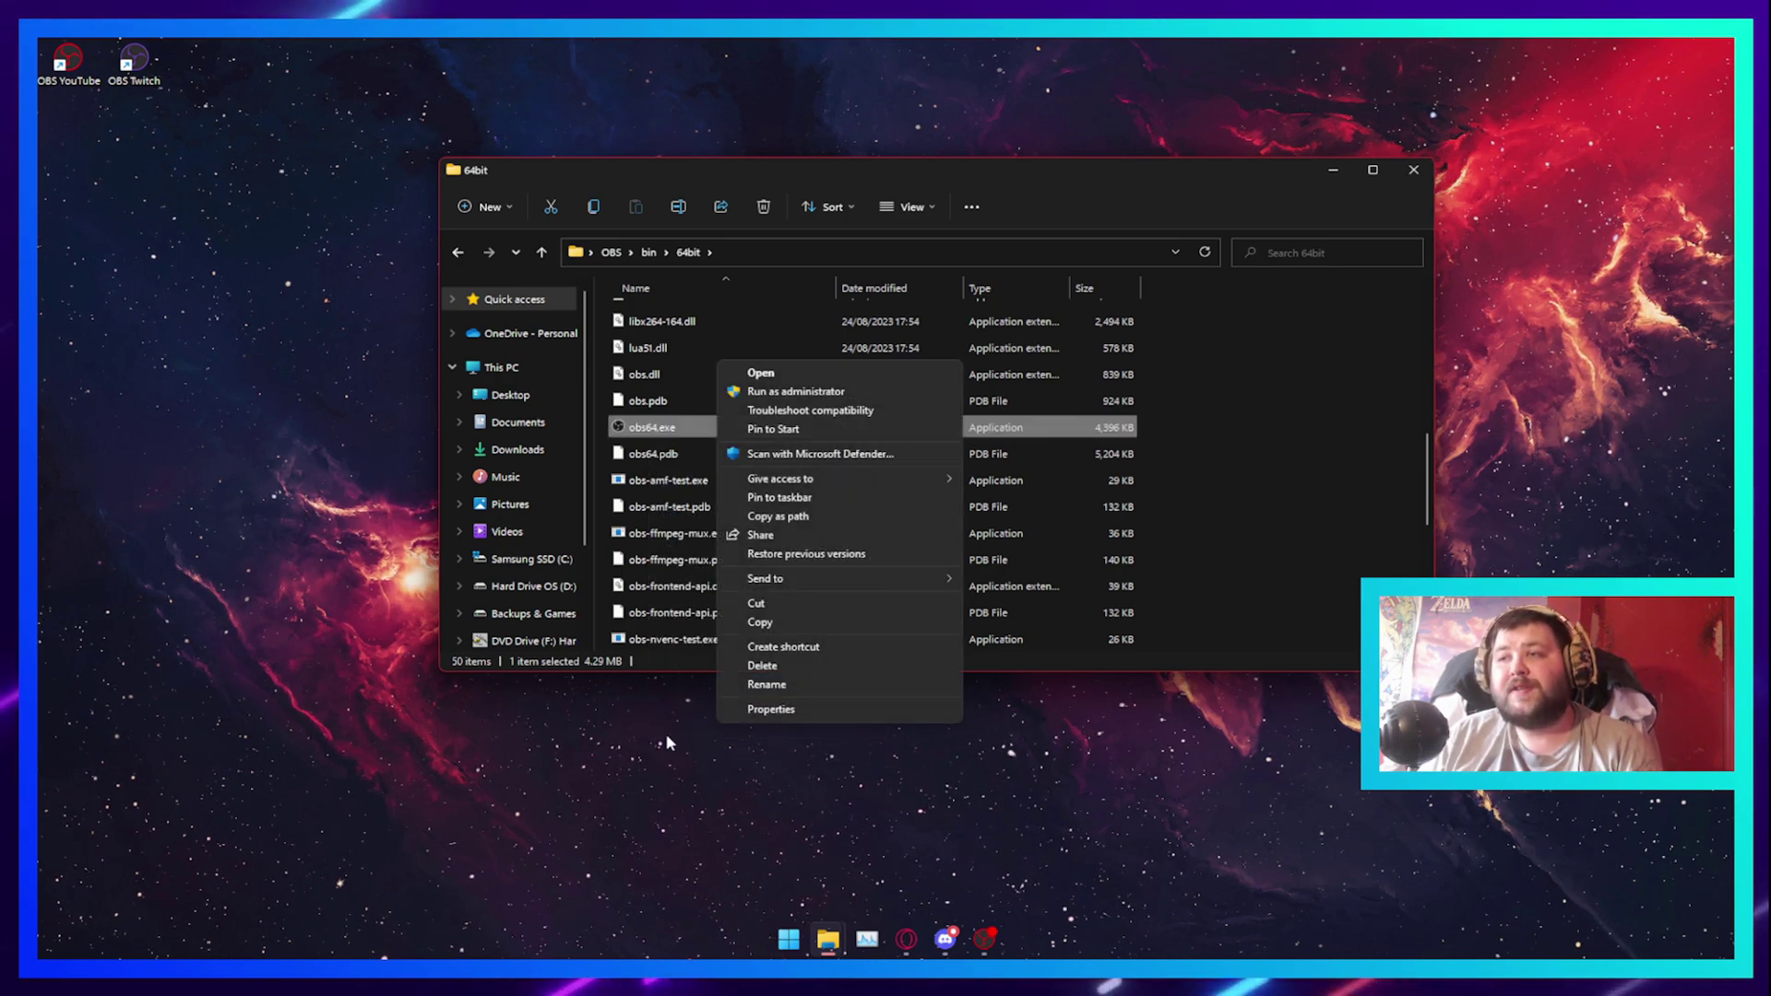
pyautogui.click(773, 649)
# Rename the new obs64.exe shortcut to OBS
pyautogui.click(679, 453)
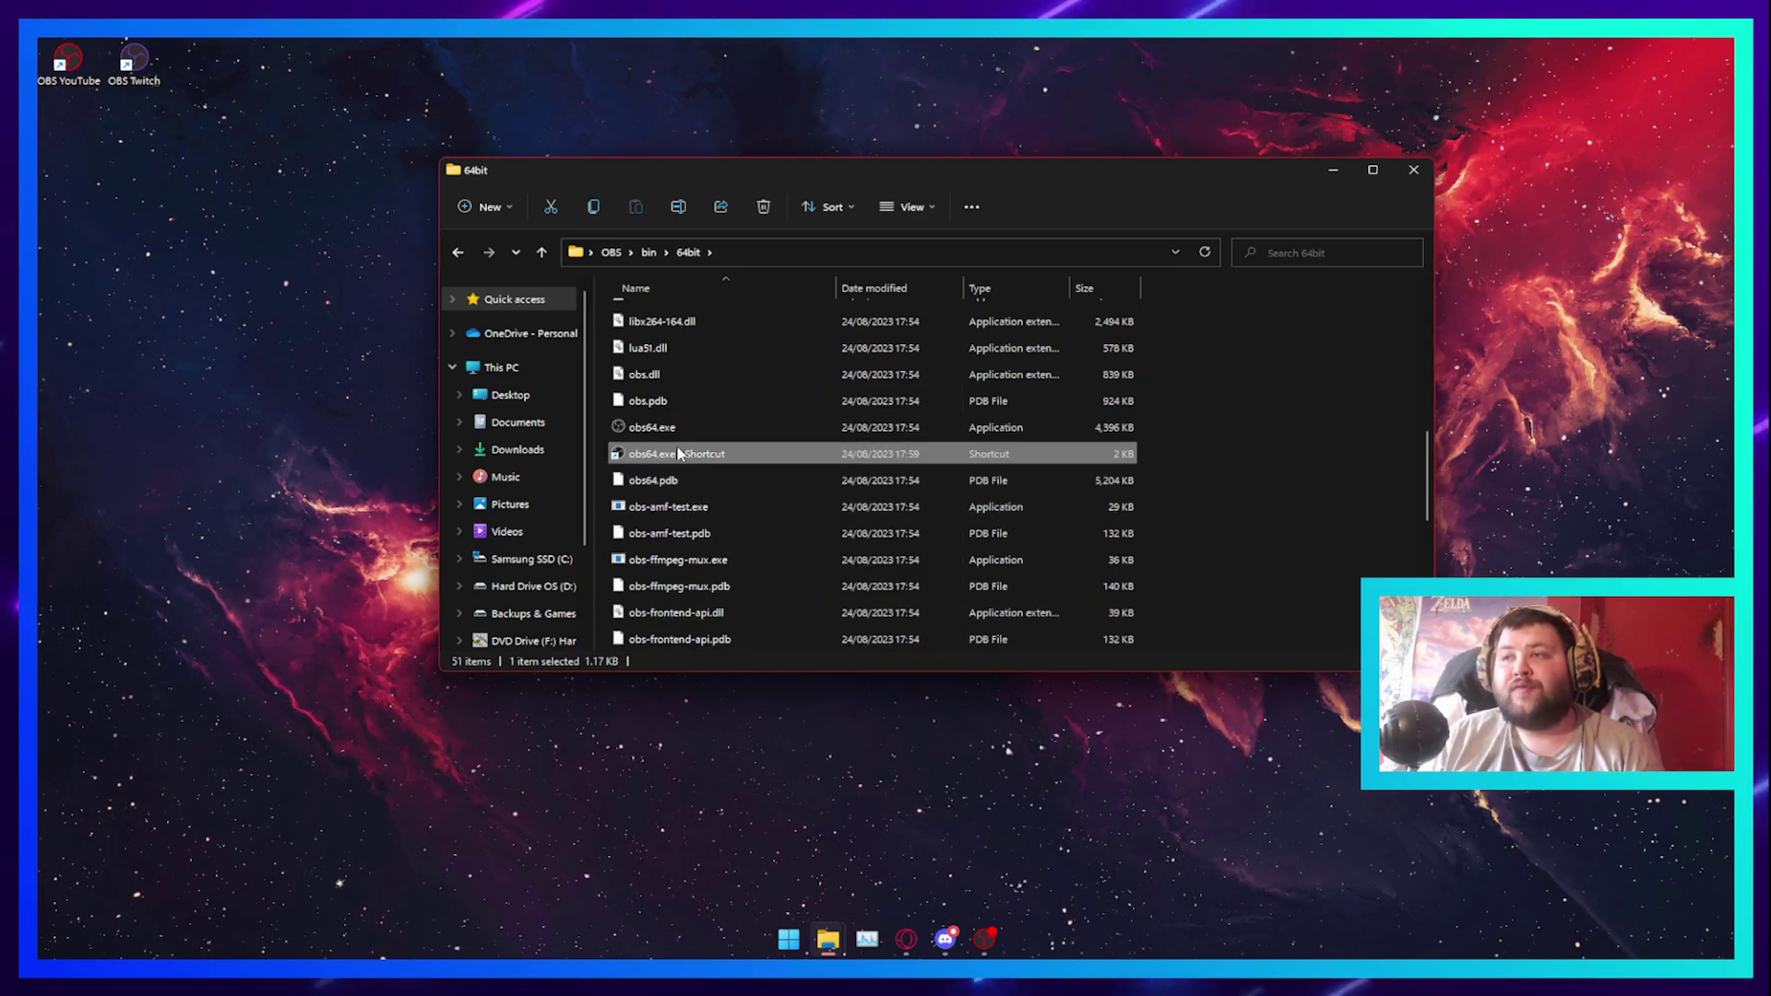
pyautogui.rightClick(677, 453)
pyautogui.click(762, 468)
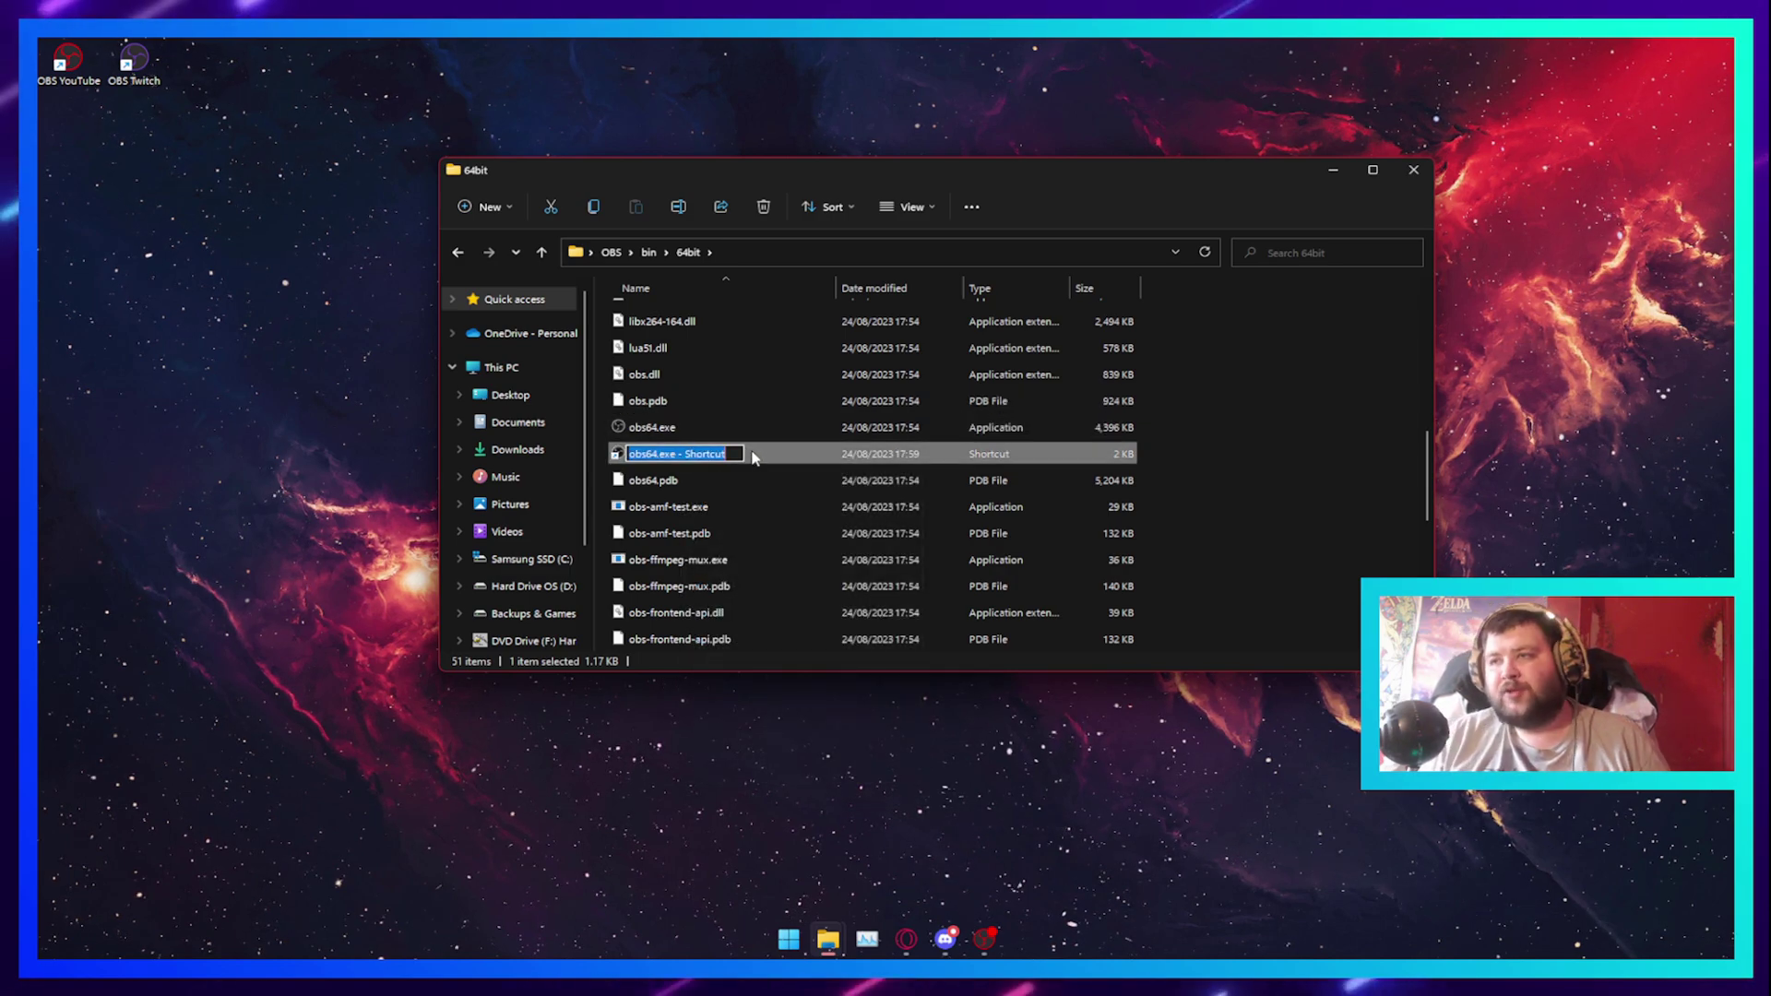
pyautogui.write('O')
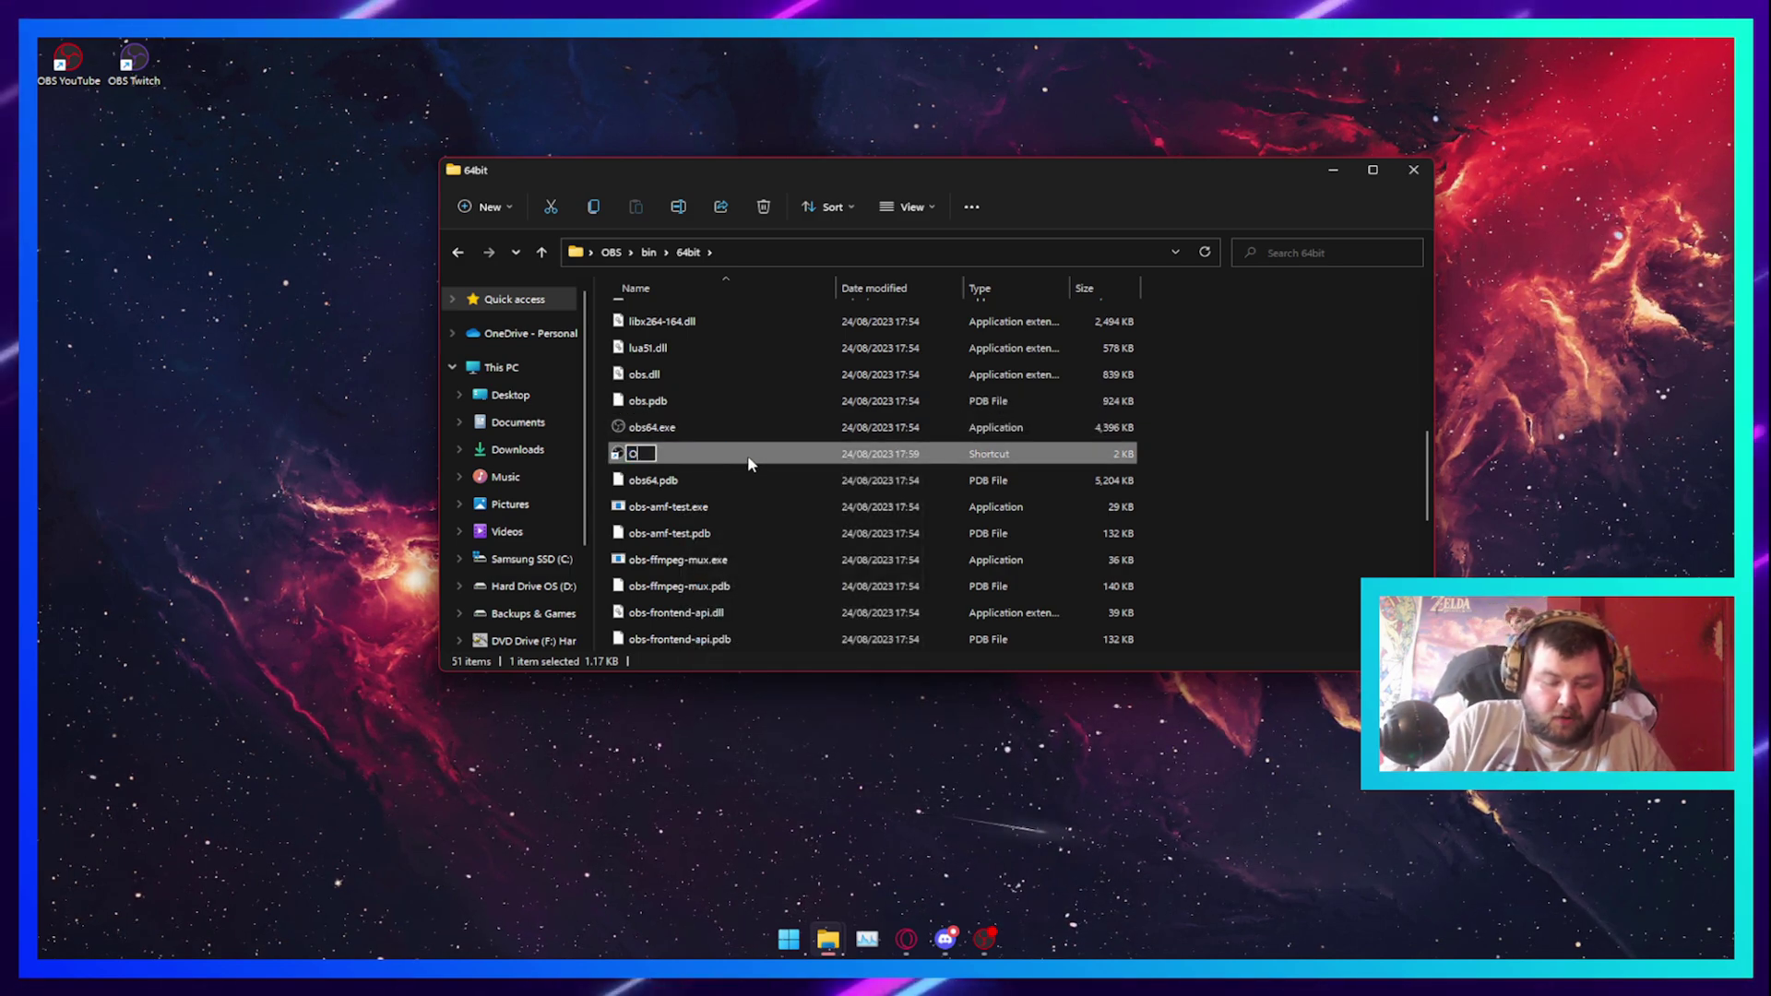
pyautogui.write('BS')
pyautogui.press('Return')
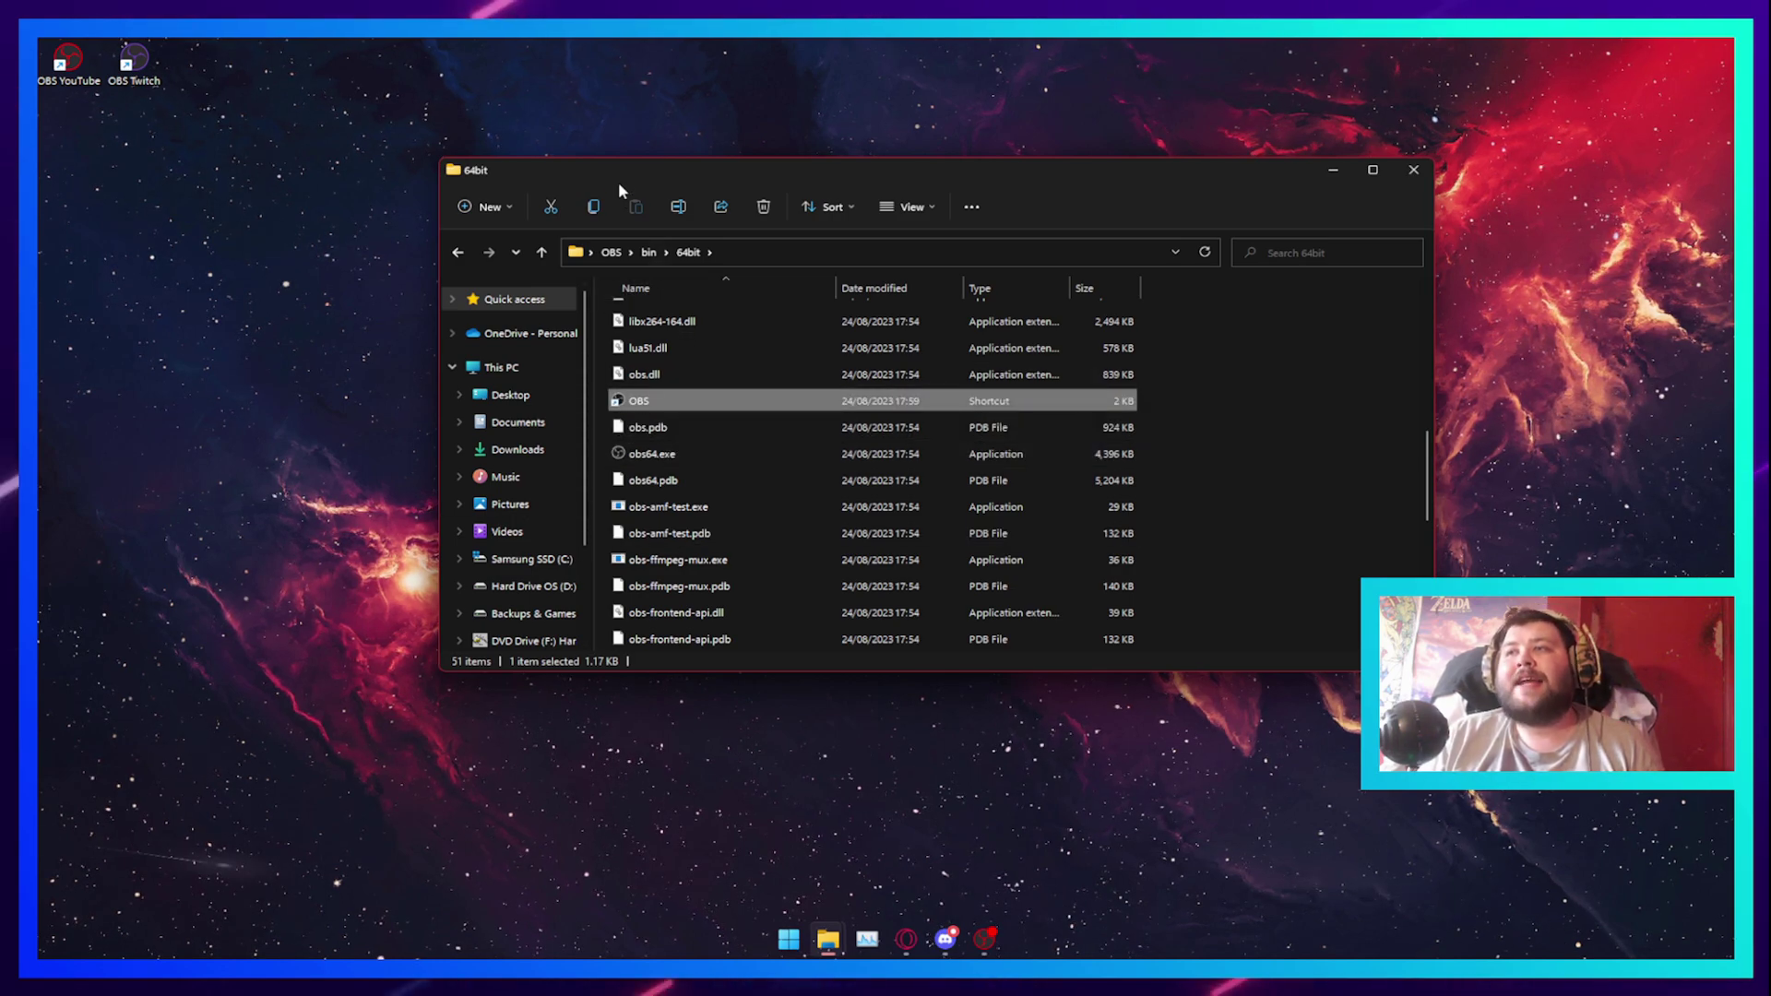
# Move the OBS shortcut onto the desktop and close the 64bit folder window
pyautogui.moveTo(618, 181); pyautogui.dragTo(853, 191)
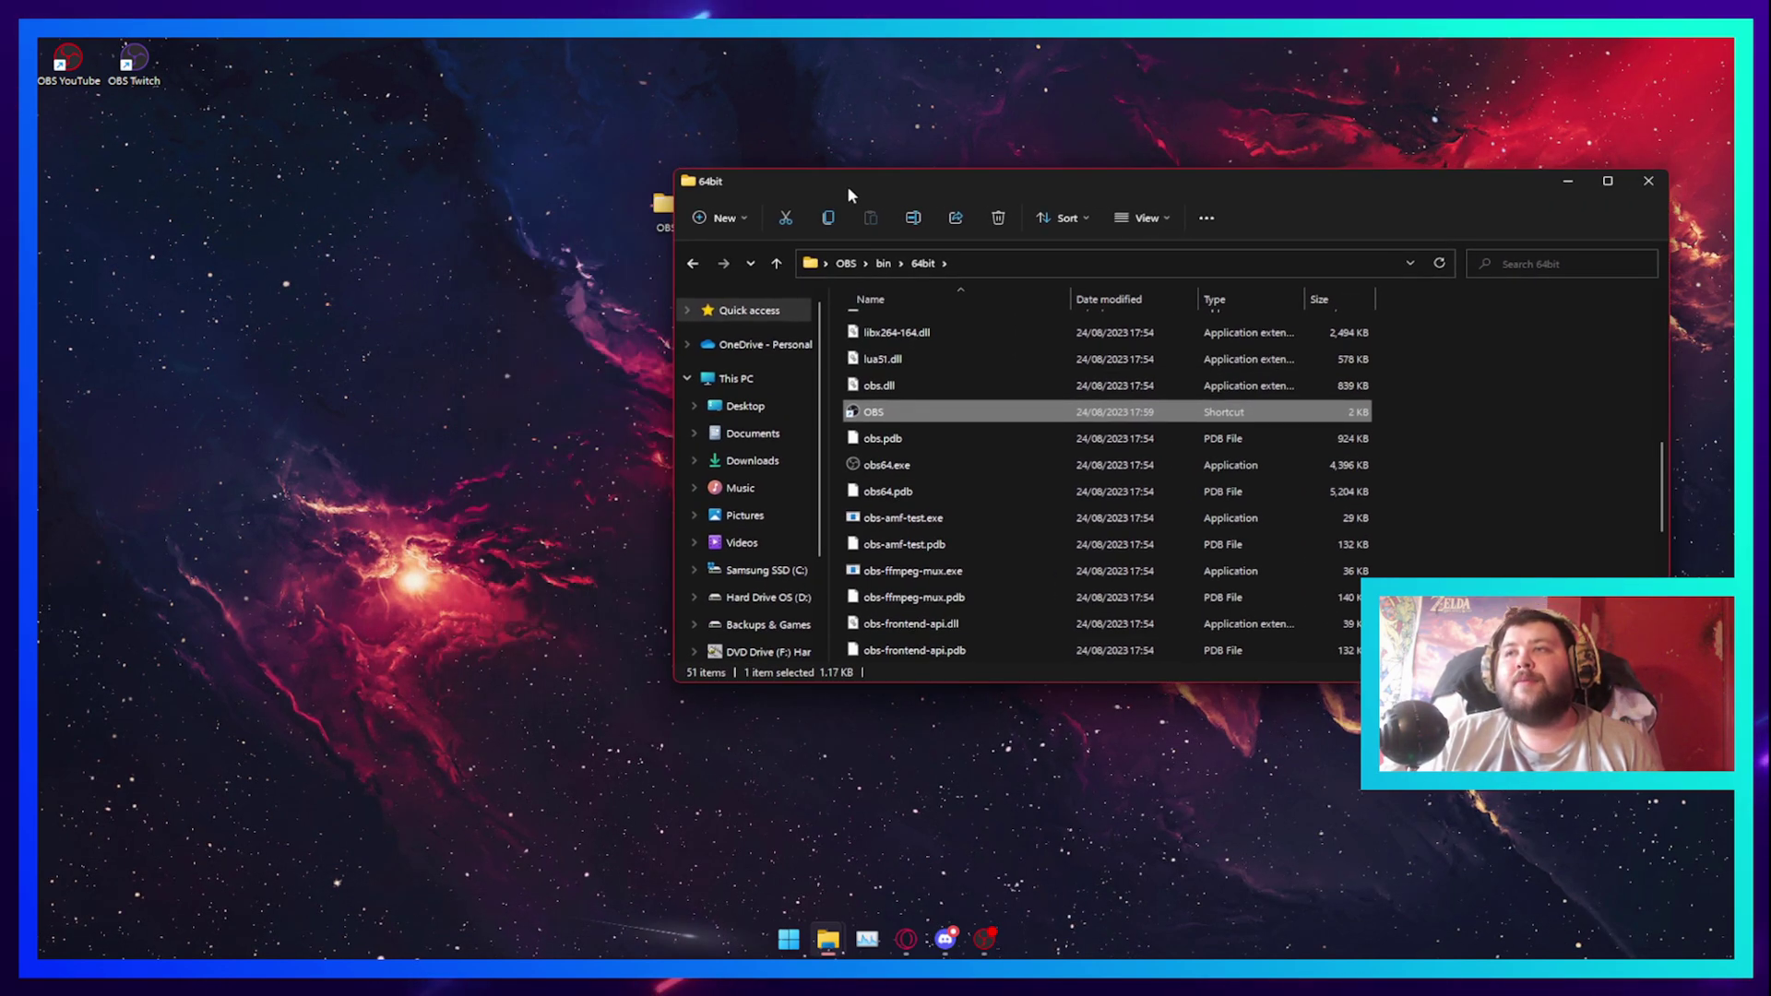
pyautogui.hotkey('ctrl', 'x')
pyautogui.click(361, 350)
pyautogui.hotkey('ctrl', 'v')
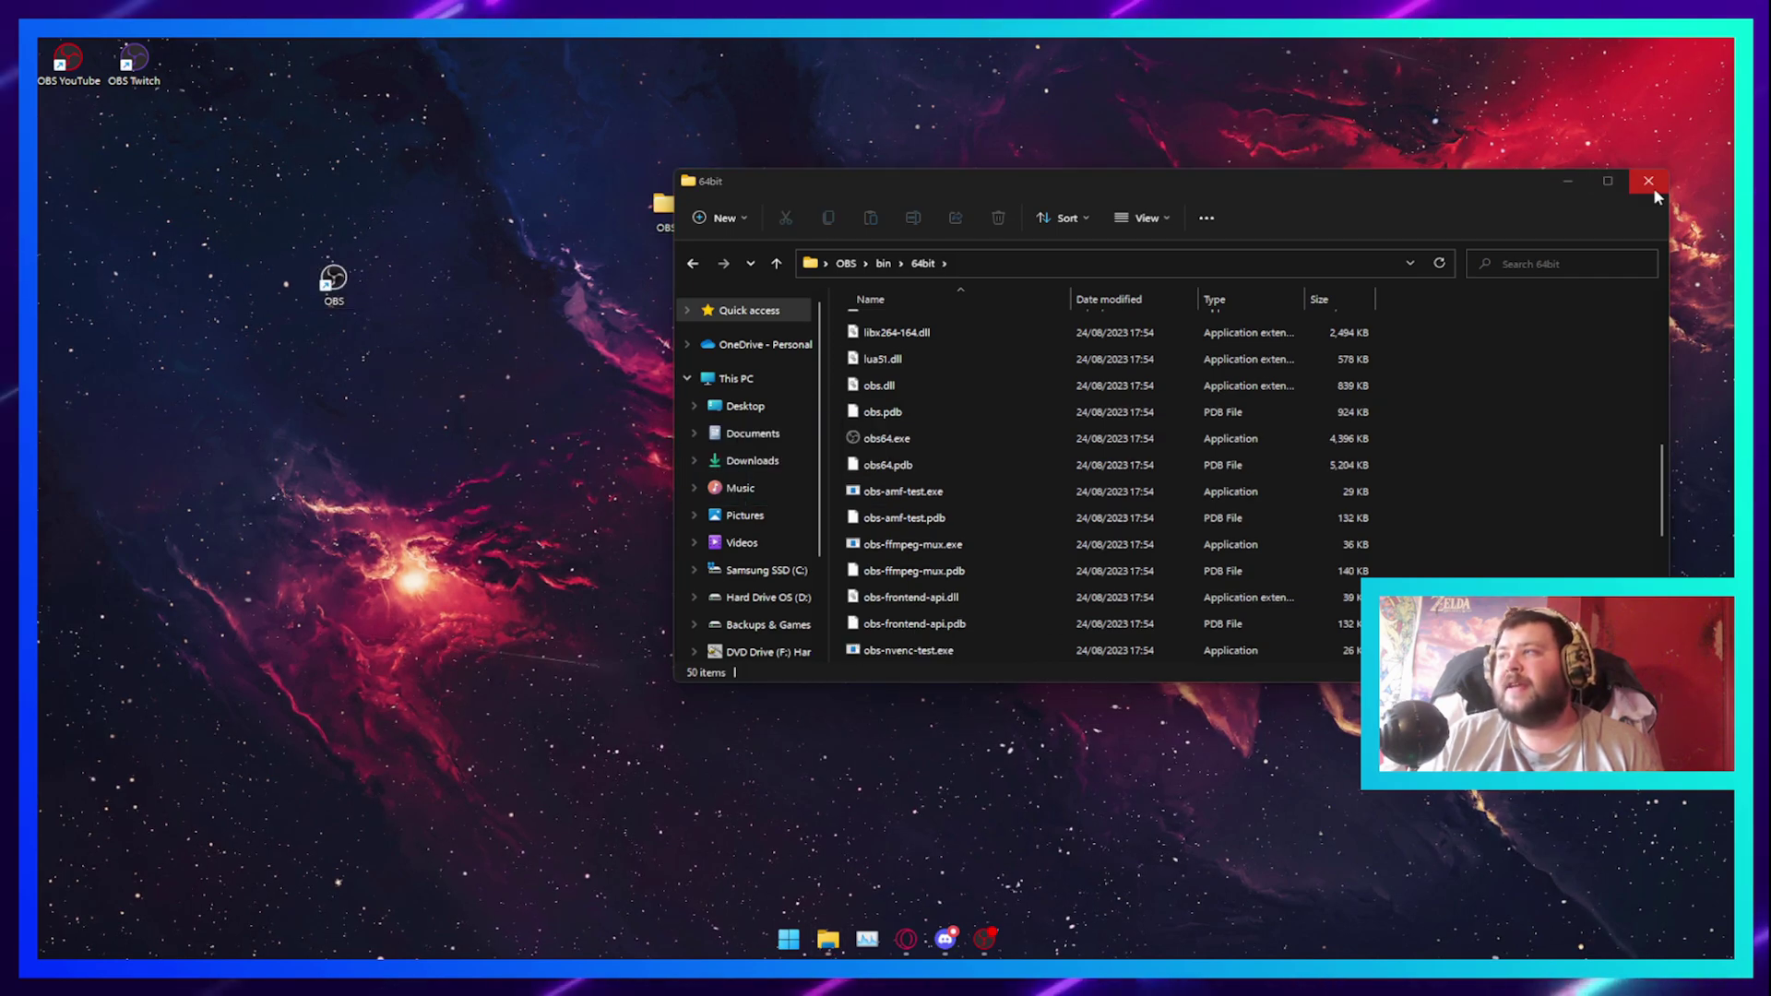
pyautogui.click(1649, 181)
# Place the OBS shortcut beside the OBS folder and open the folder
pyautogui.moveTo(332, 284); pyautogui.dragTo(555, 253)
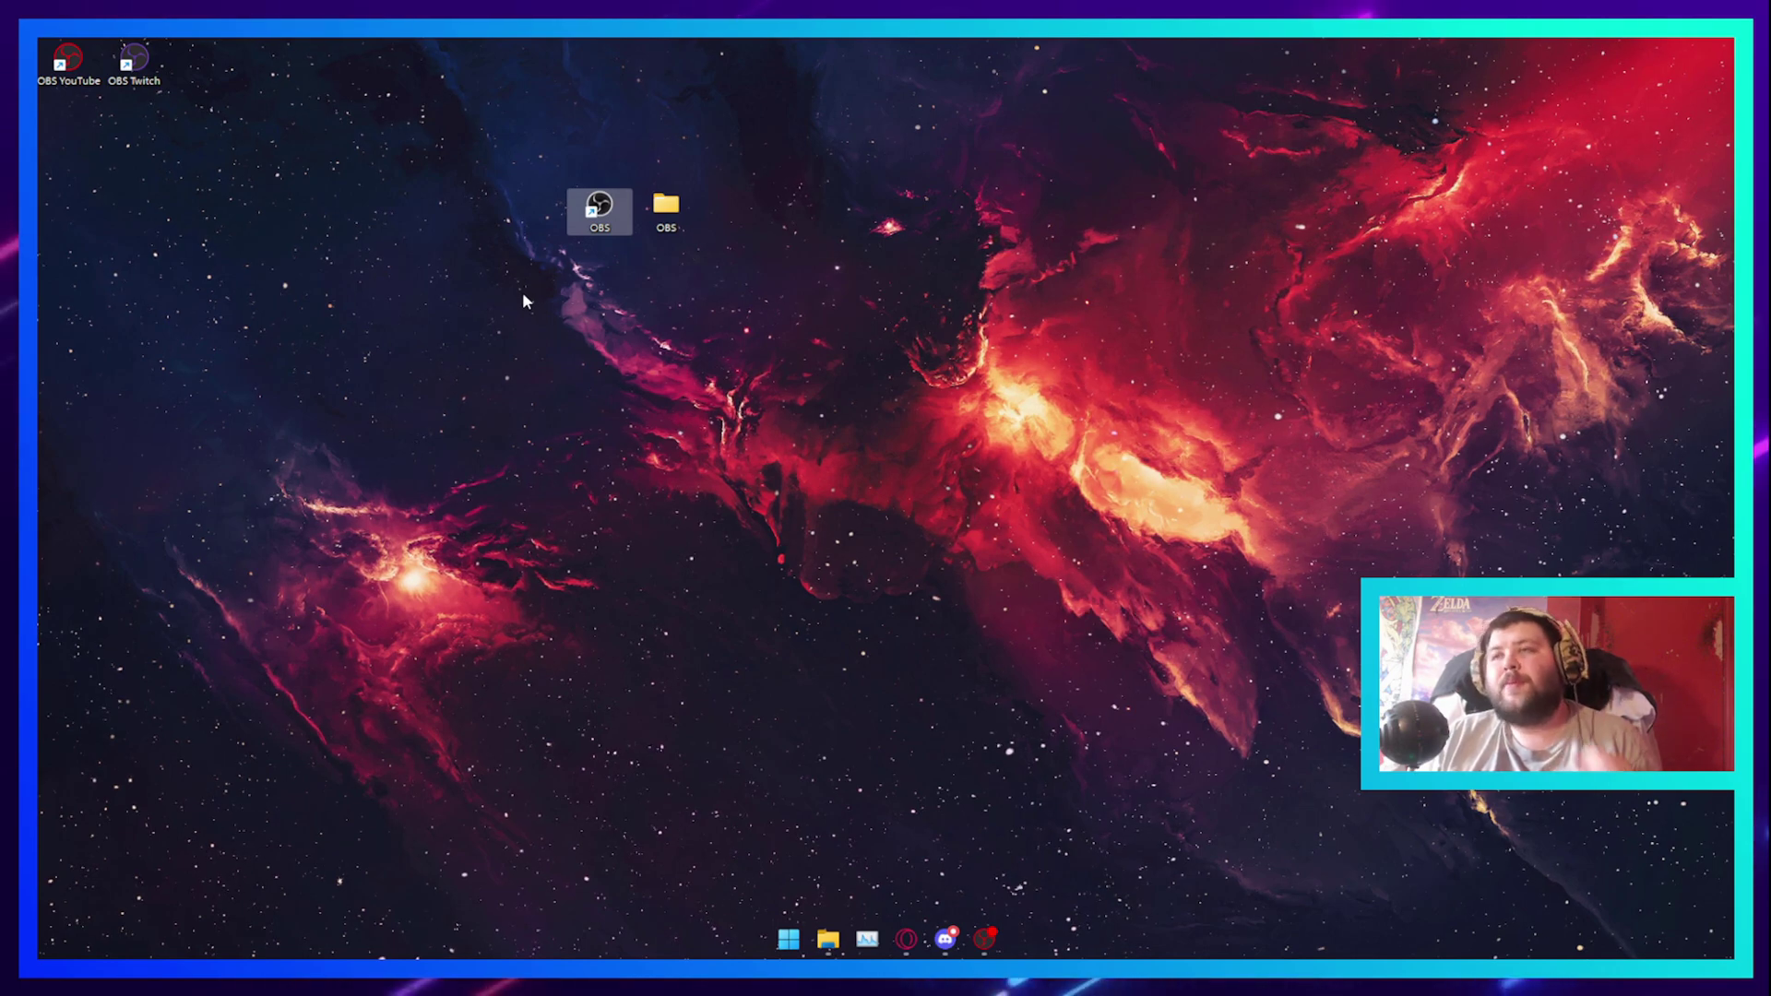
pyautogui.click(657, 219)
pyautogui.doubleClick(658, 220)
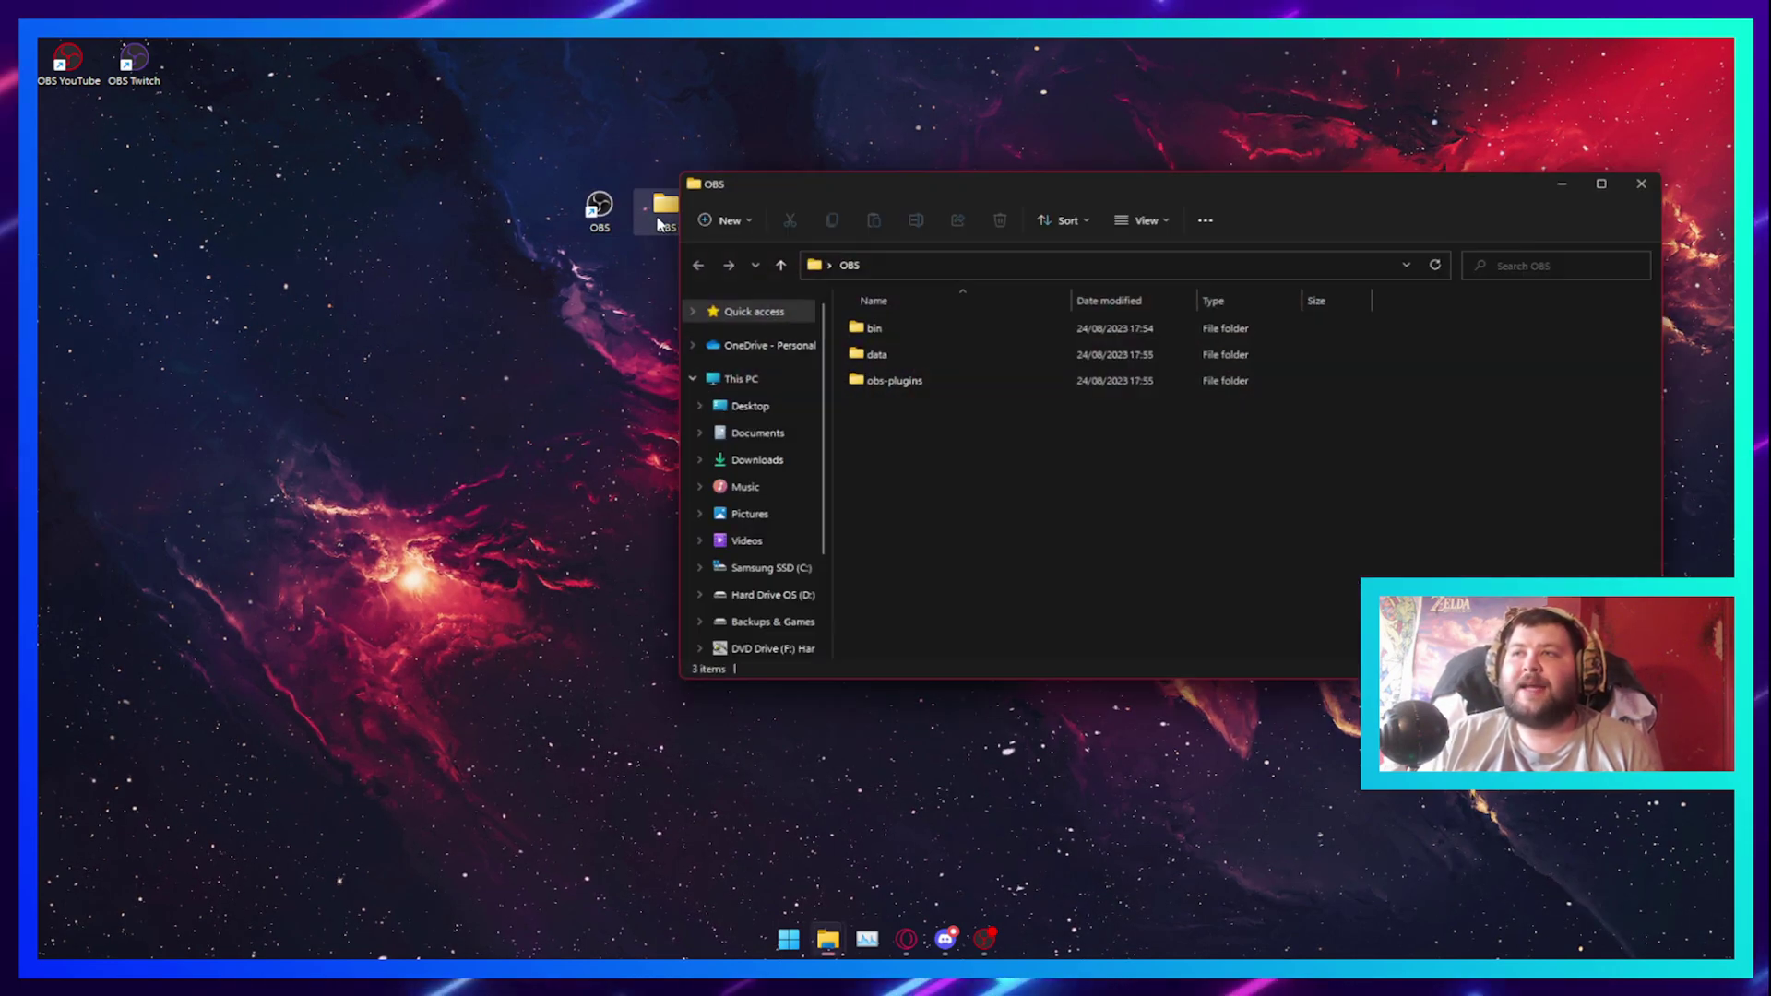
# Create an empty text document named portable_mode.txt inside the OBS folder
pyautogui.rightClick(888, 444)
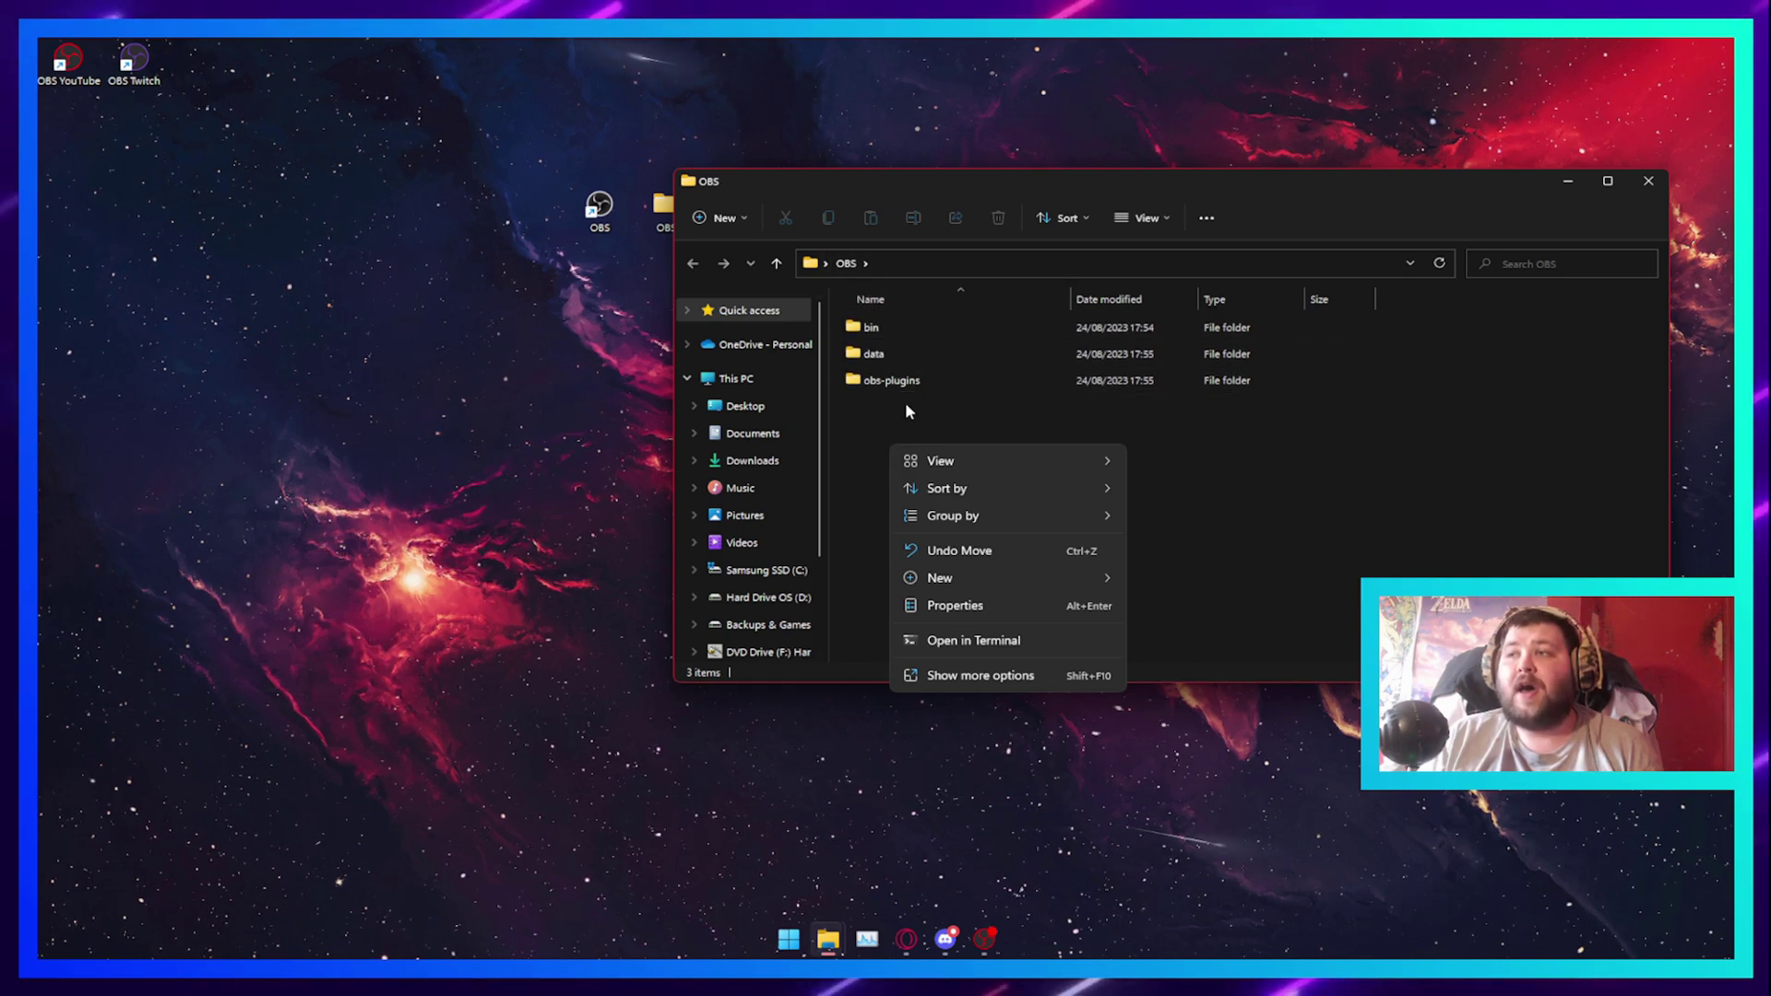
pyautogui.moveTo(936, 577)
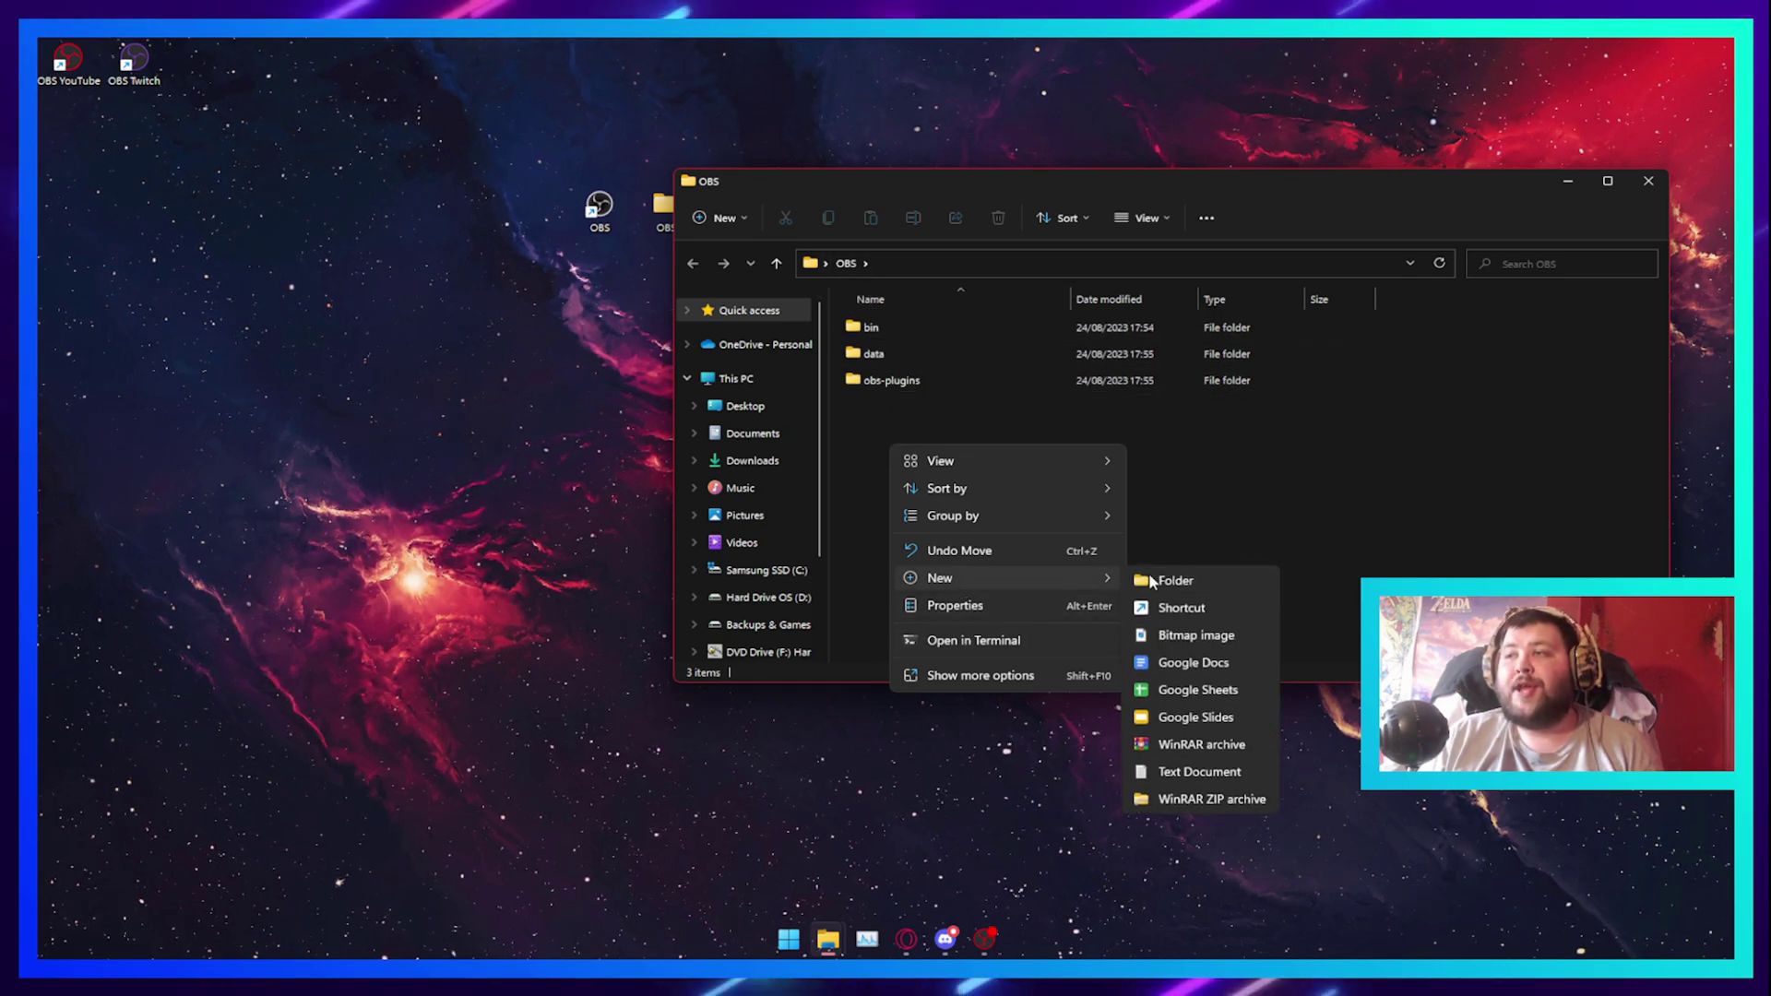
pyautogui.click(1192, 773)
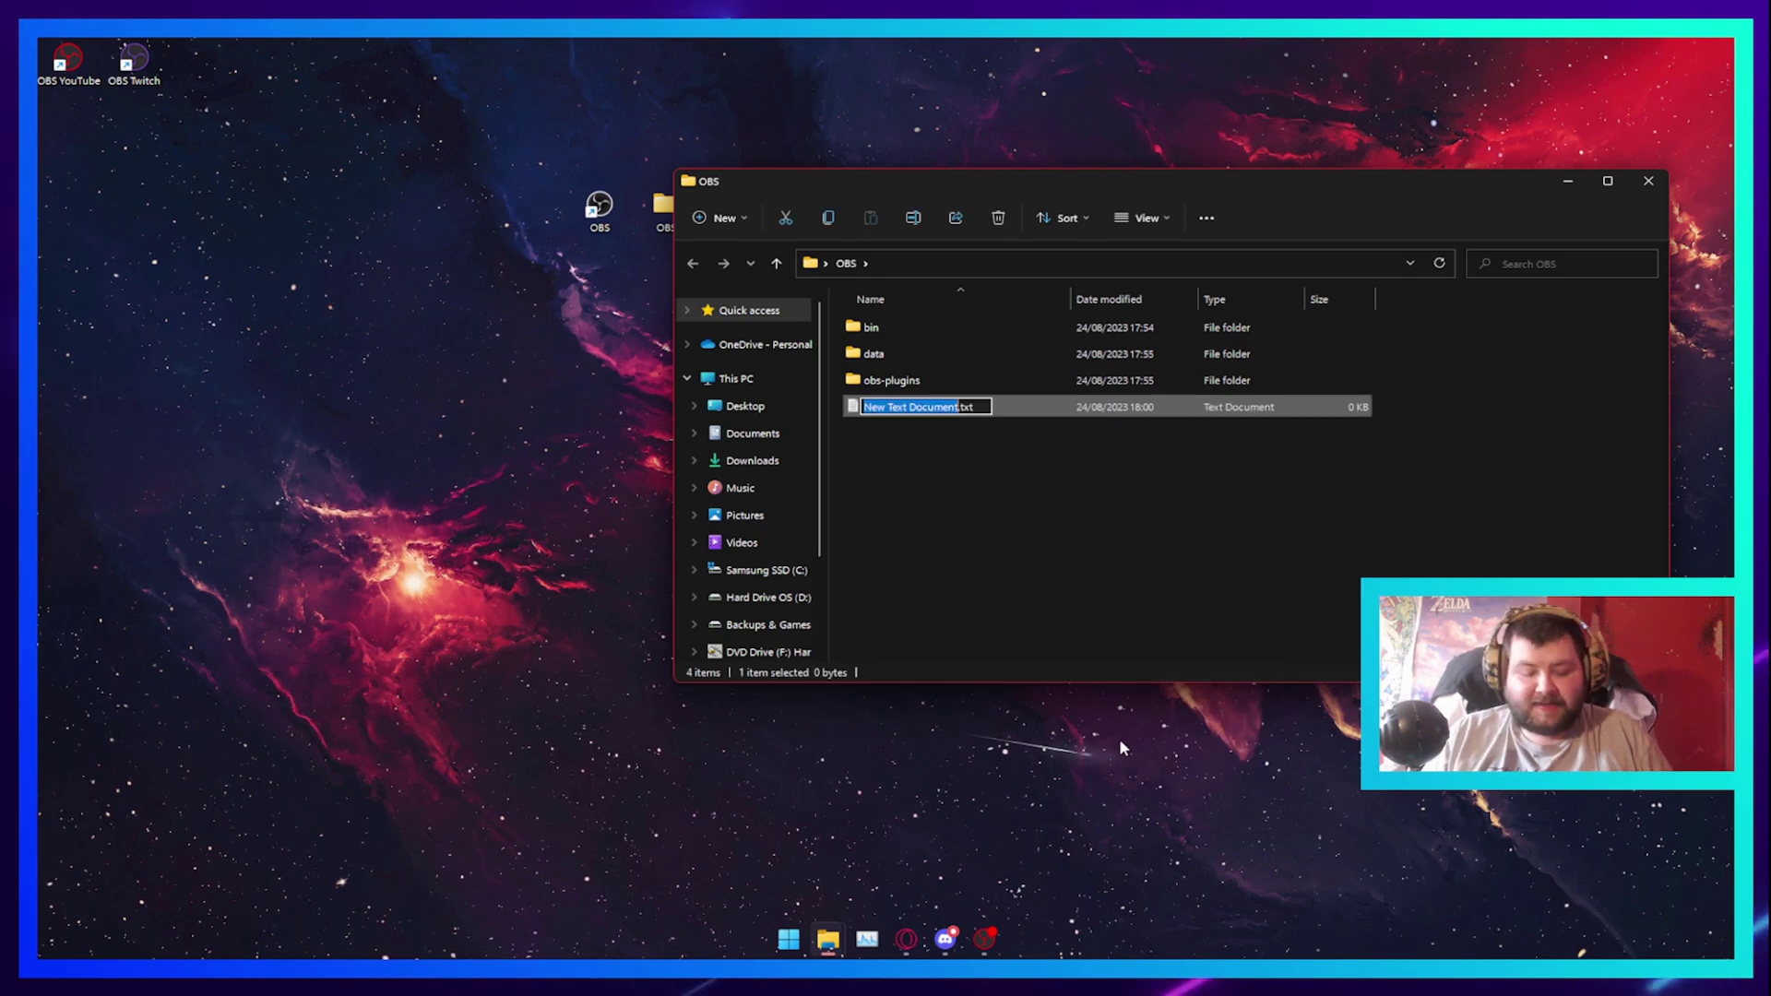
pyautogui.write('table_m')
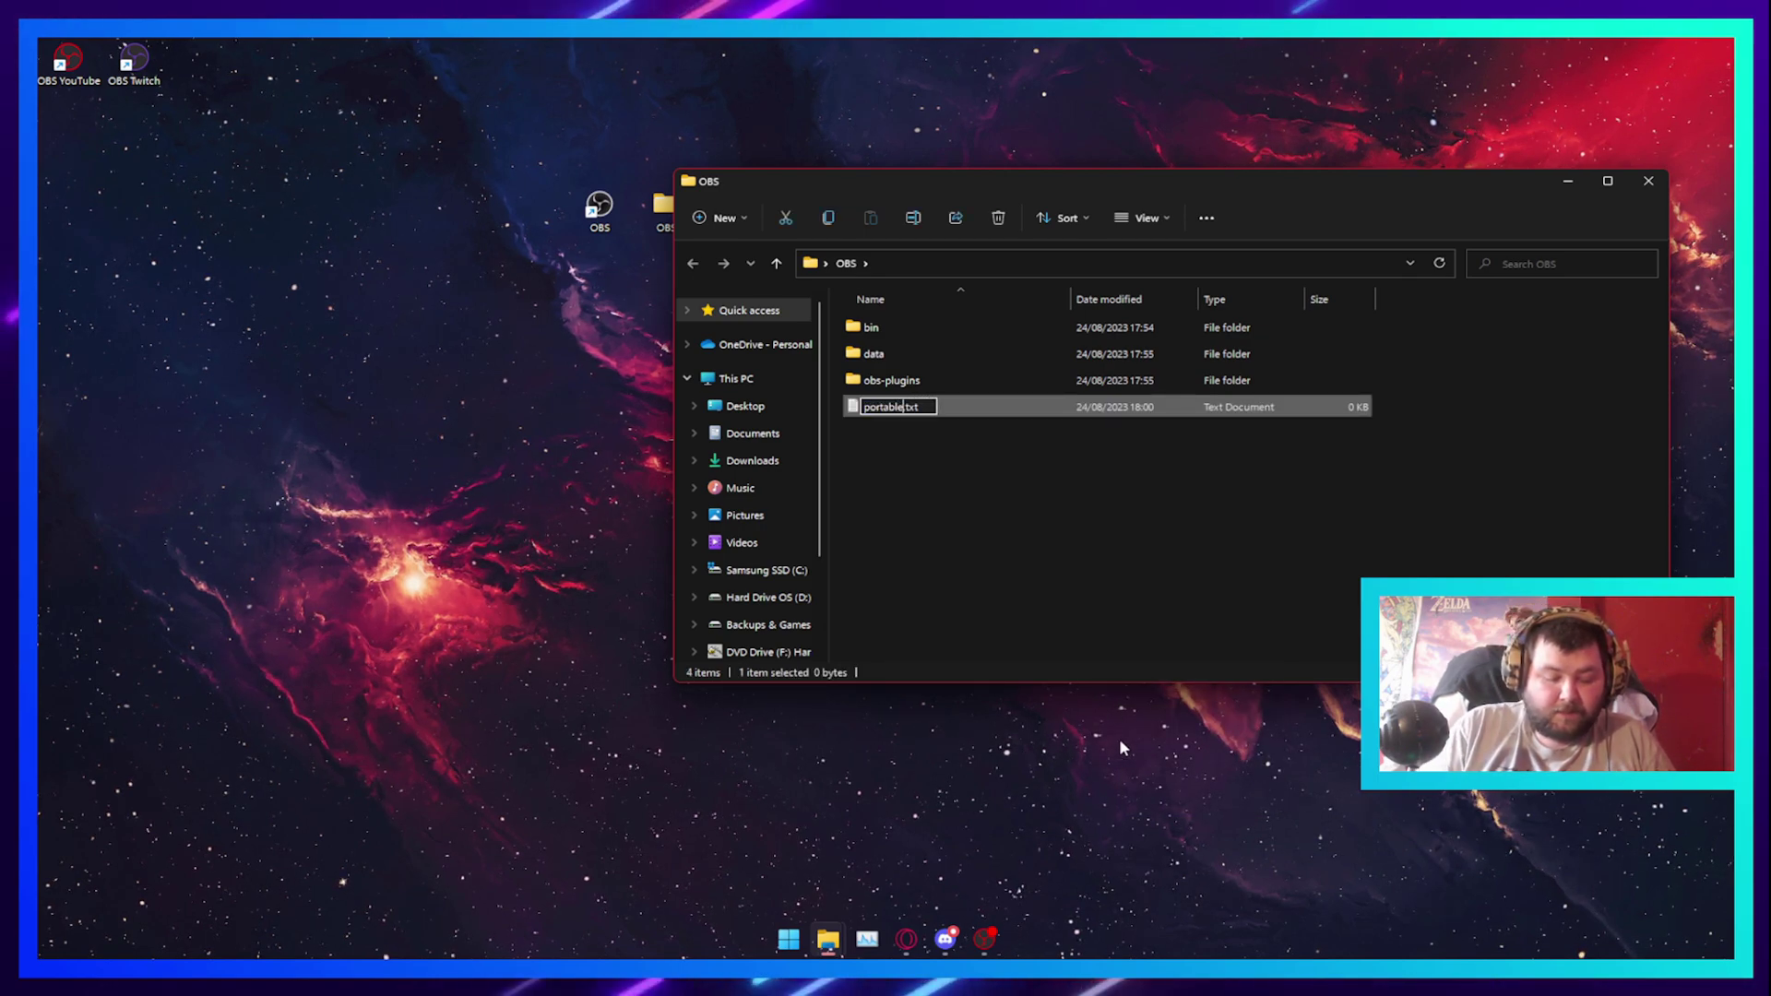
pyautogui.write('ode')
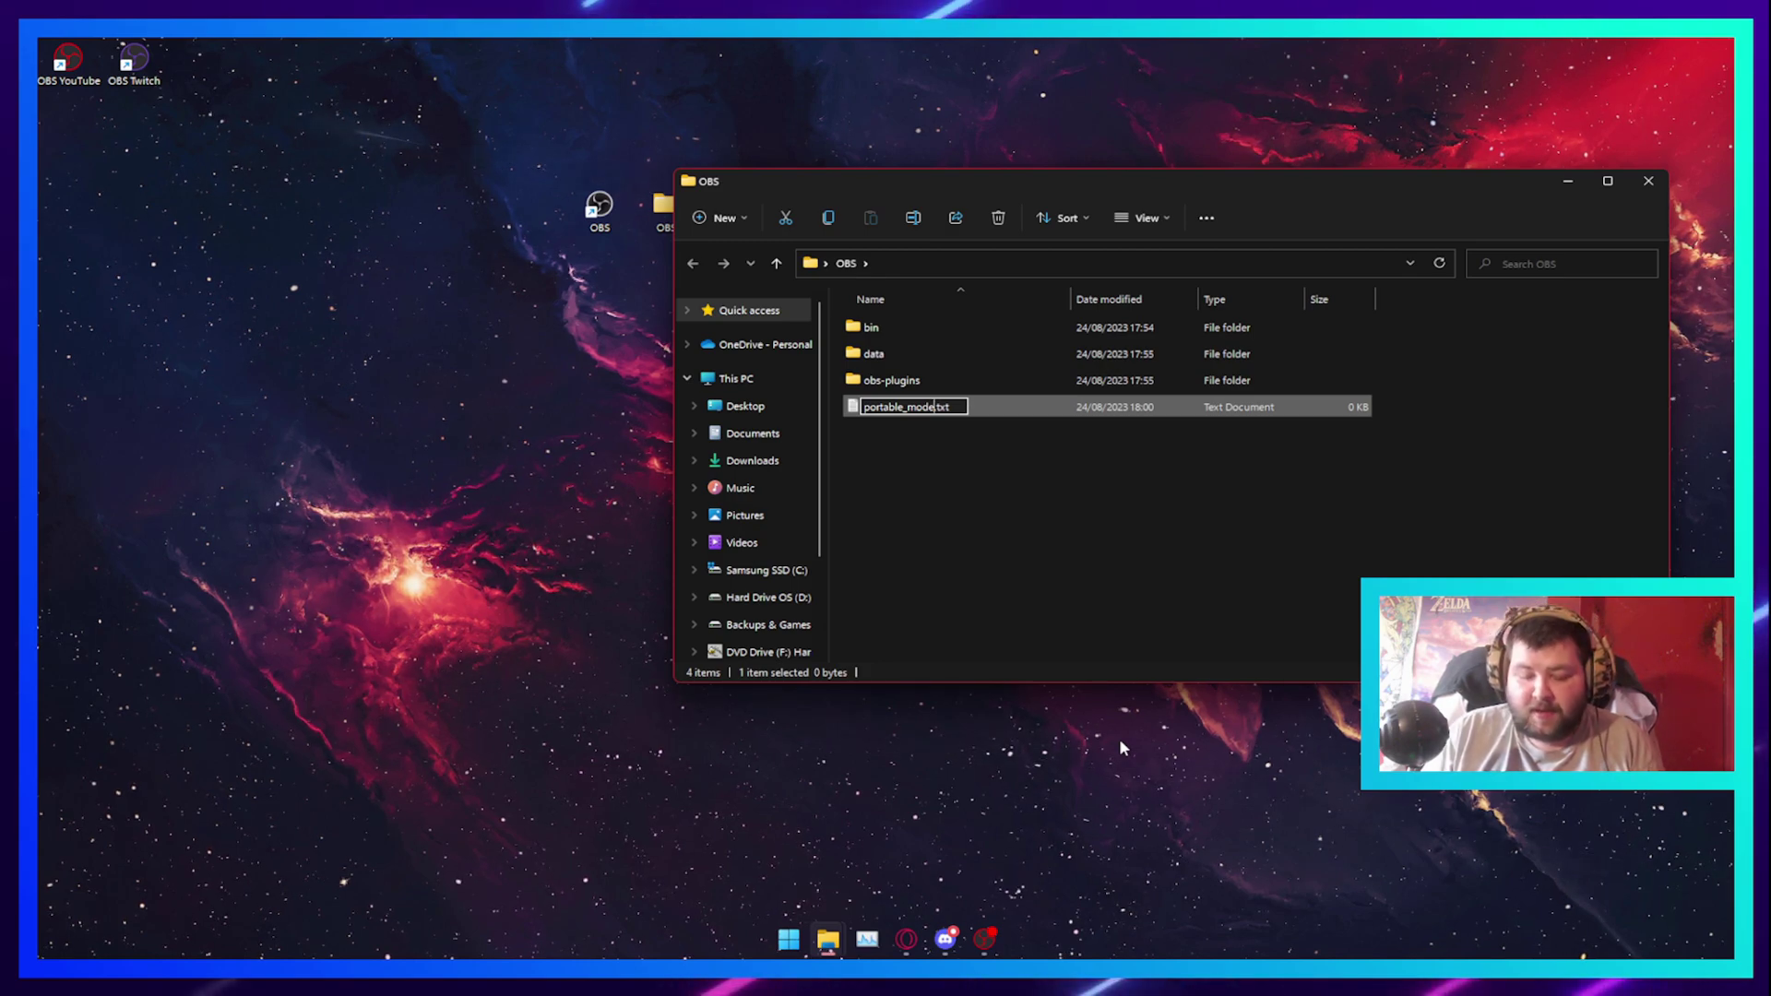
pyautogui.press('Return')
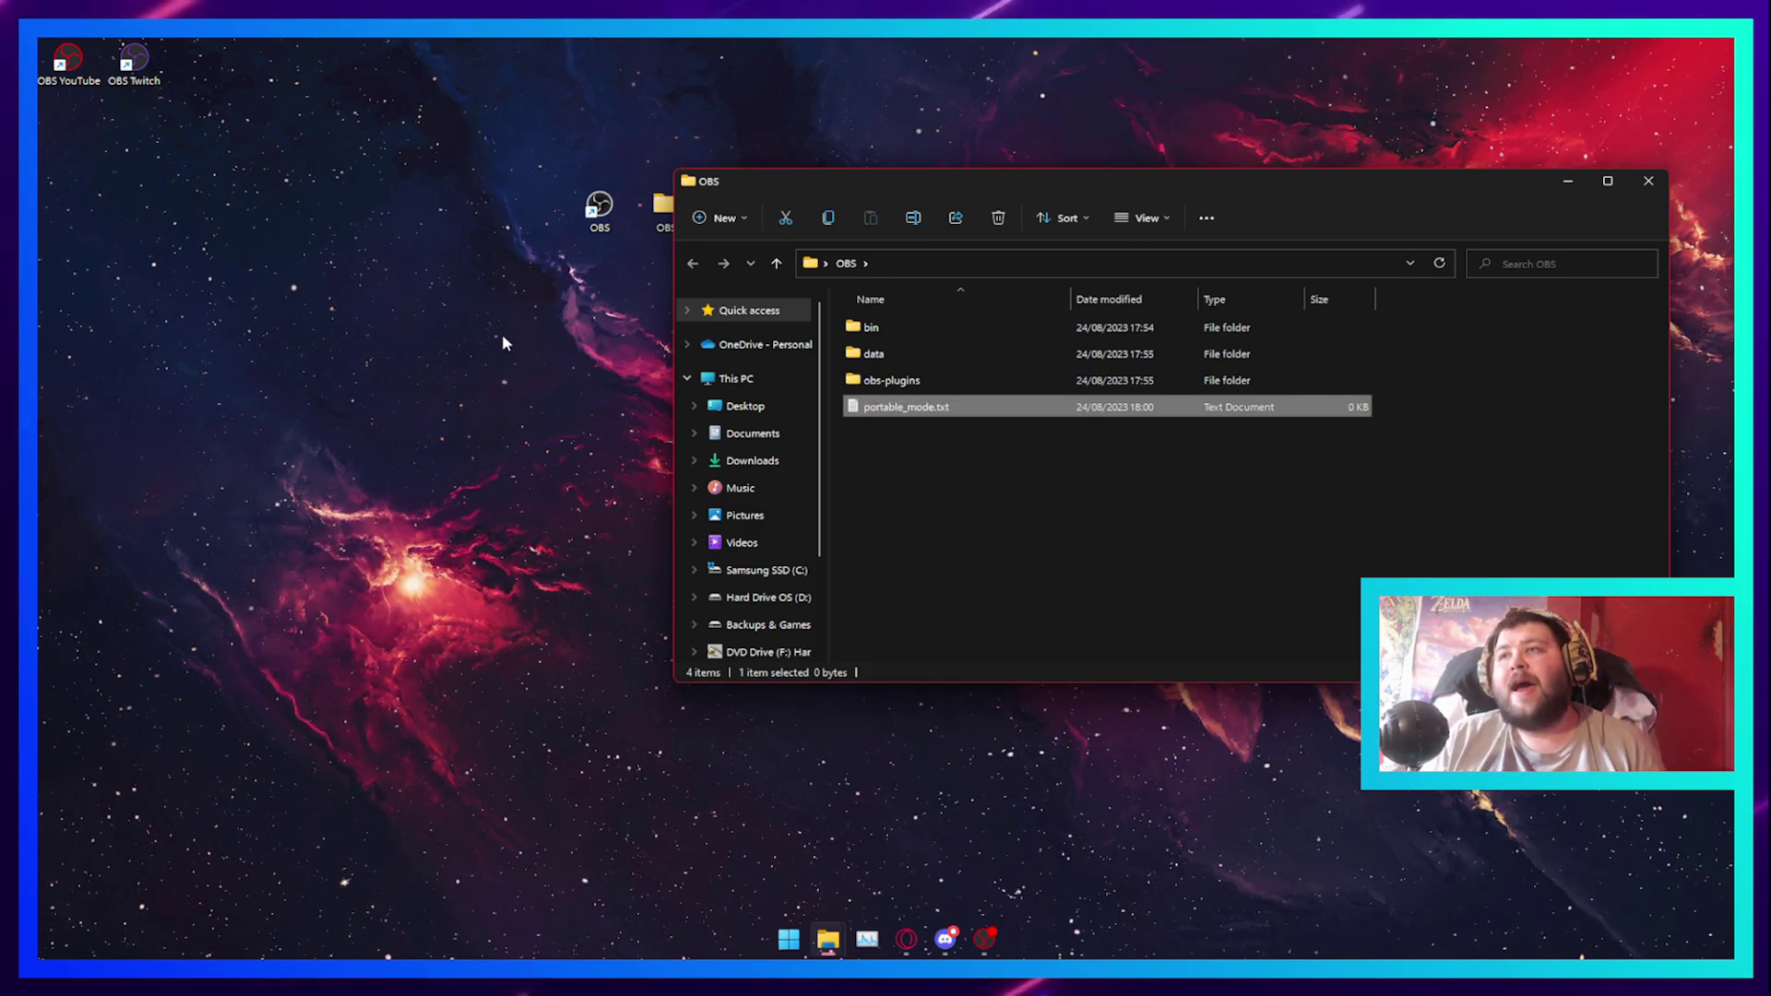
pyautogui.click(601, 208)
# Launch OBS 29.1.3 from the desktop shortcut and cancel the Auto-Configuration Wizard
pyautogui.doubleClick(602, 206)
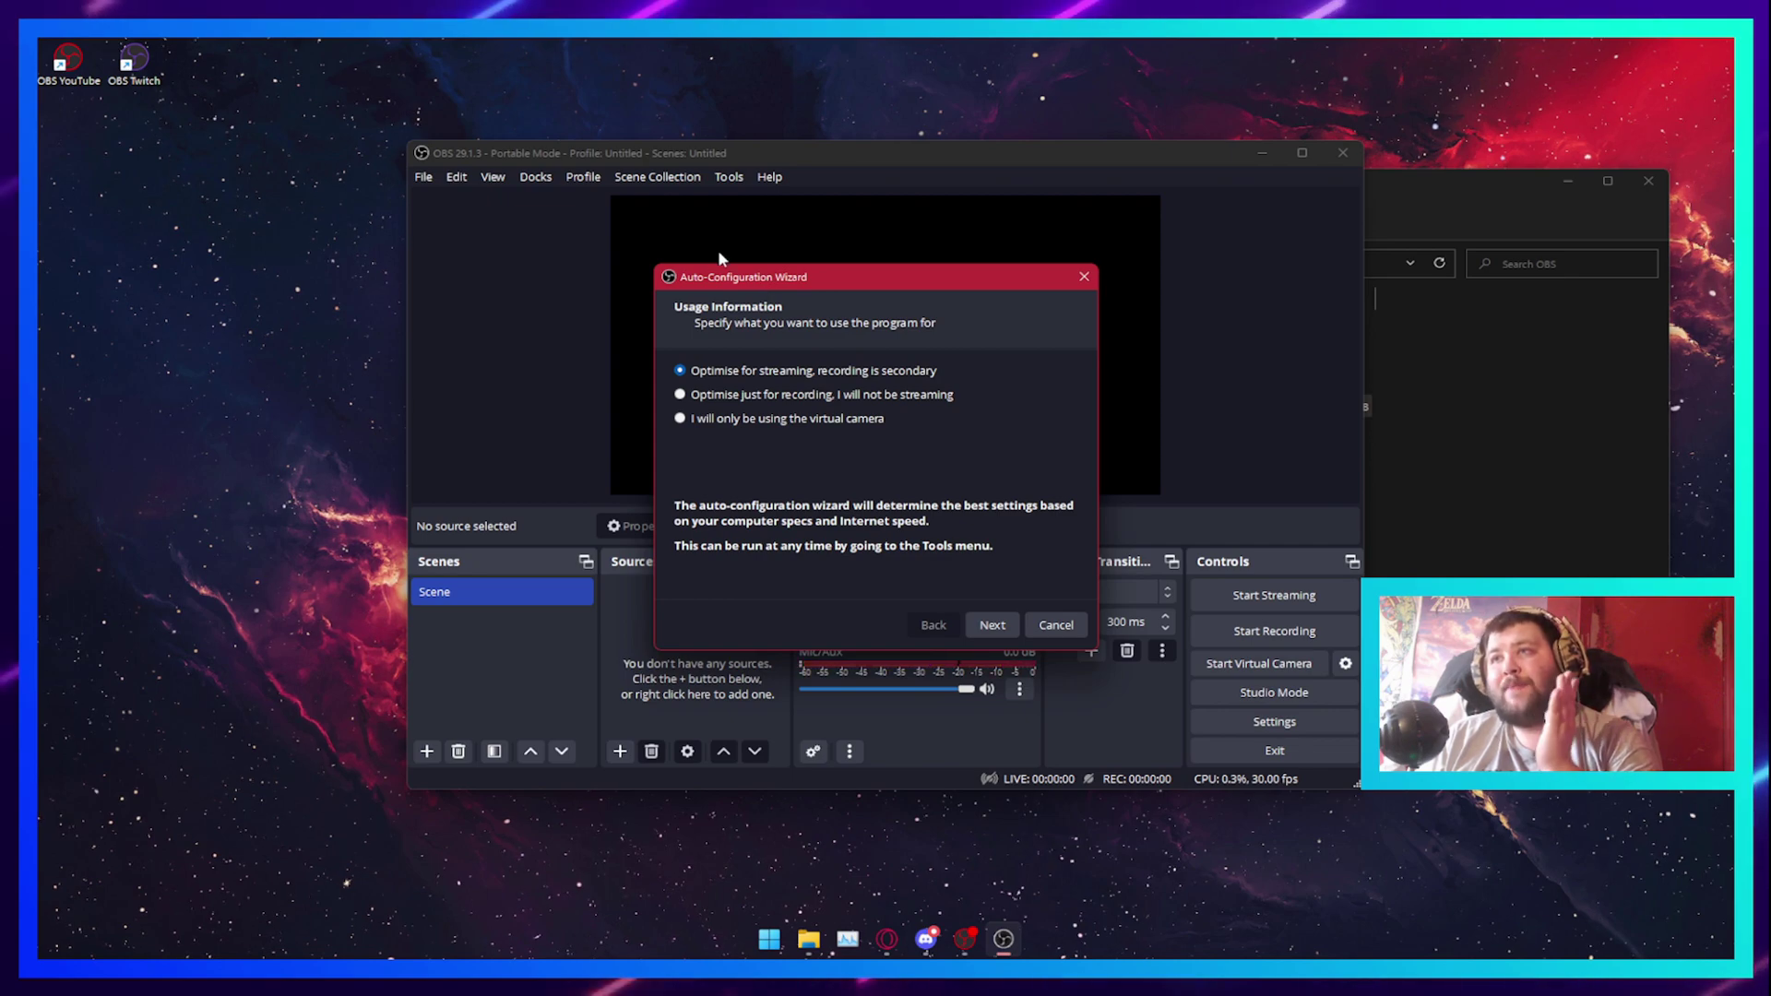
pyautogui.click(1051, 625)
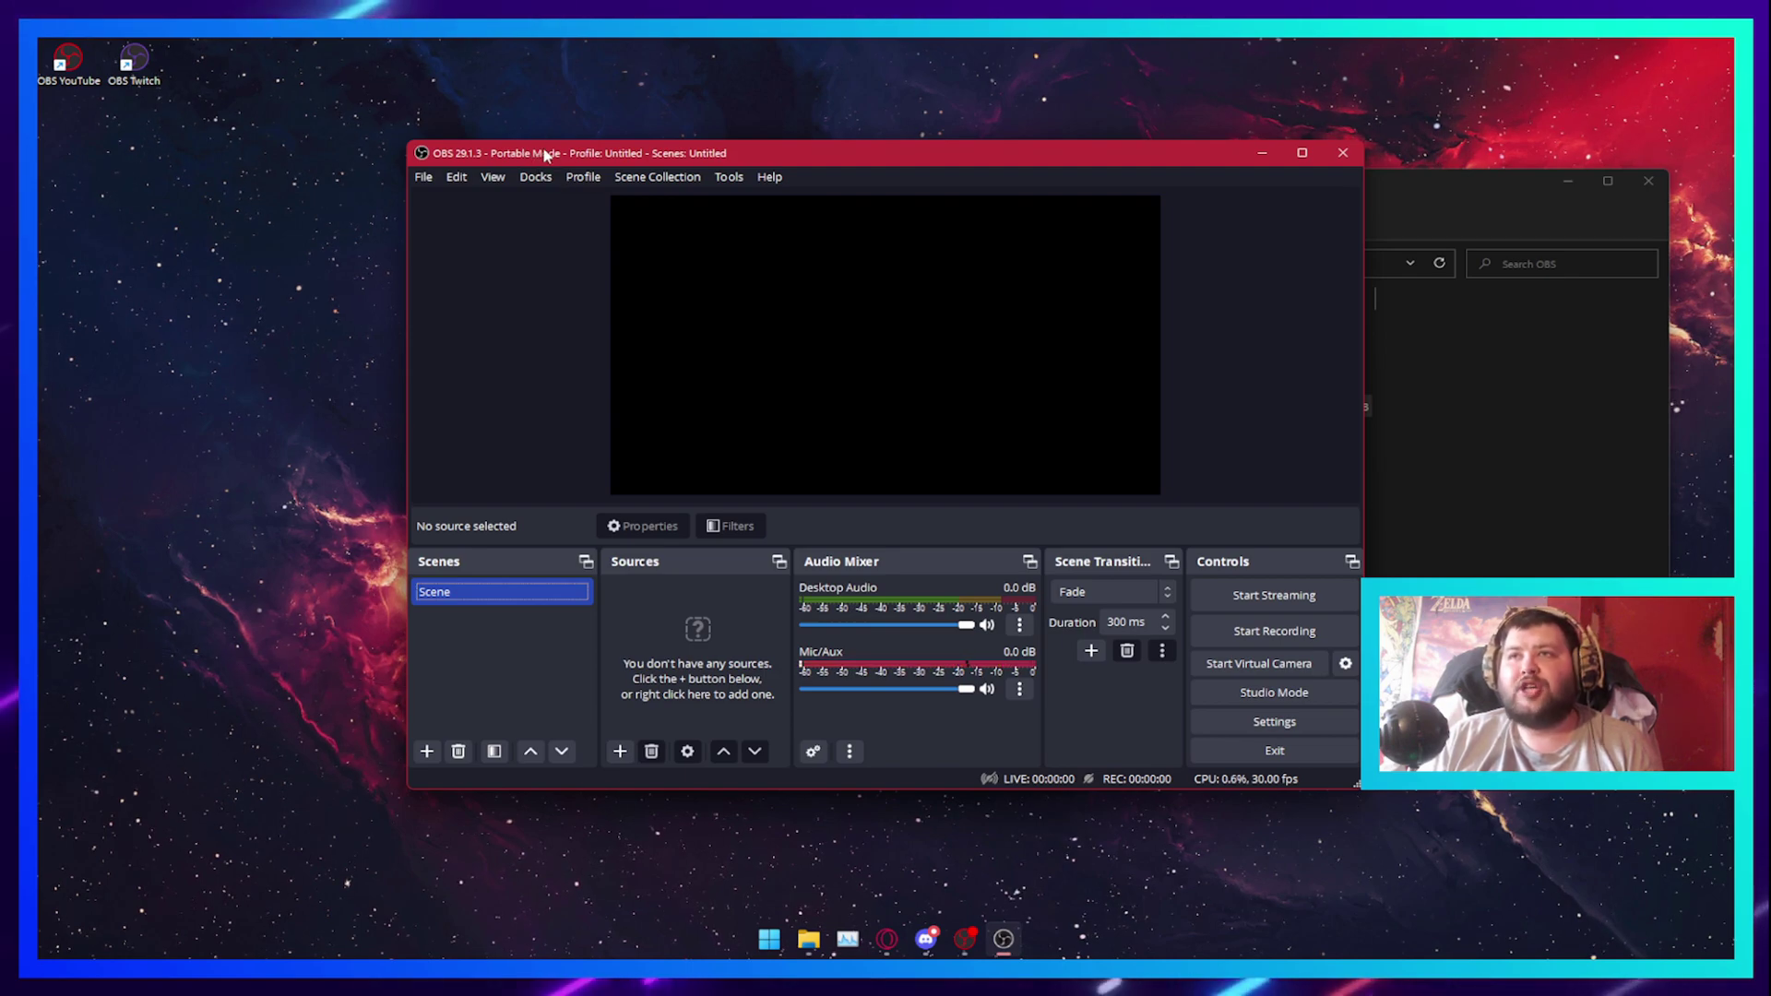
pyautogui.click(1342, 153)
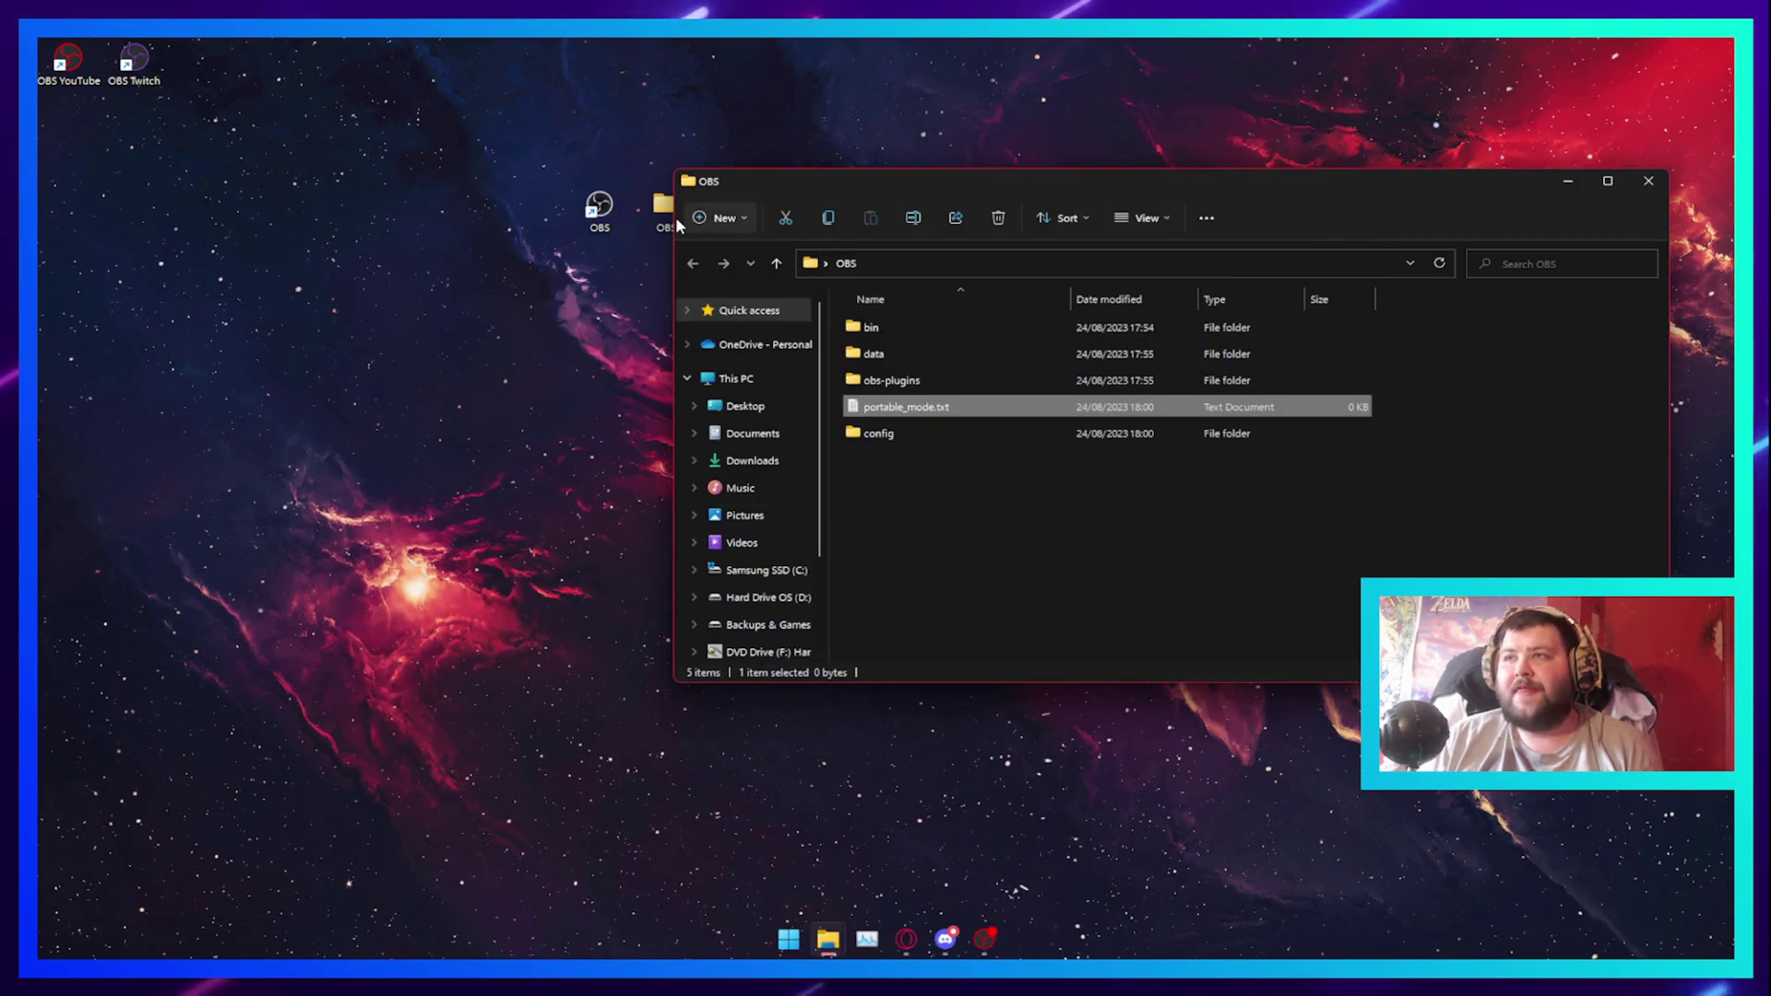